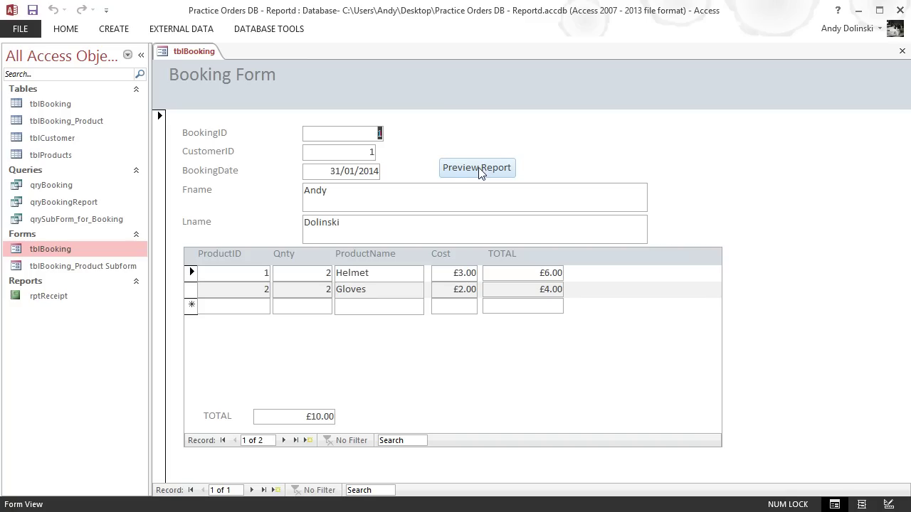
# Preview the receipt report from the booking form and zoom in to read its customer, product and total details.
pyautogui.click(477, 168)
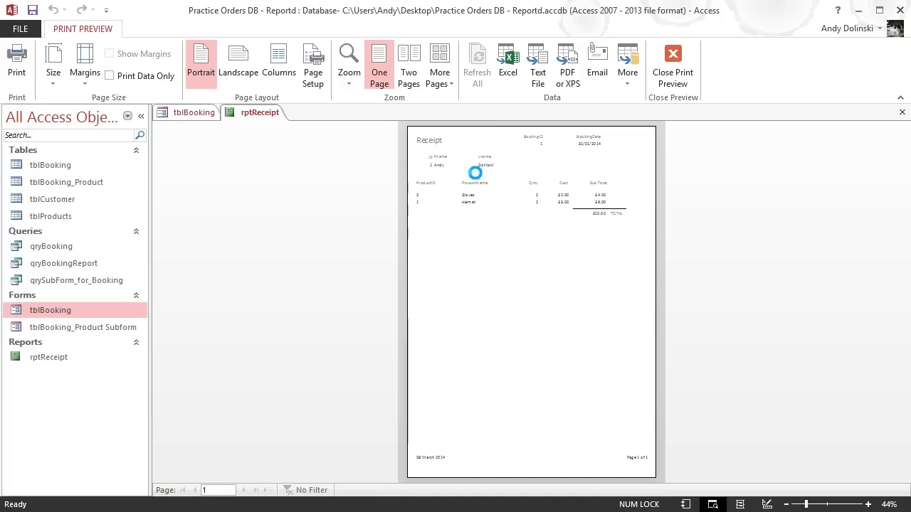
pyautogui.click(538, 185)
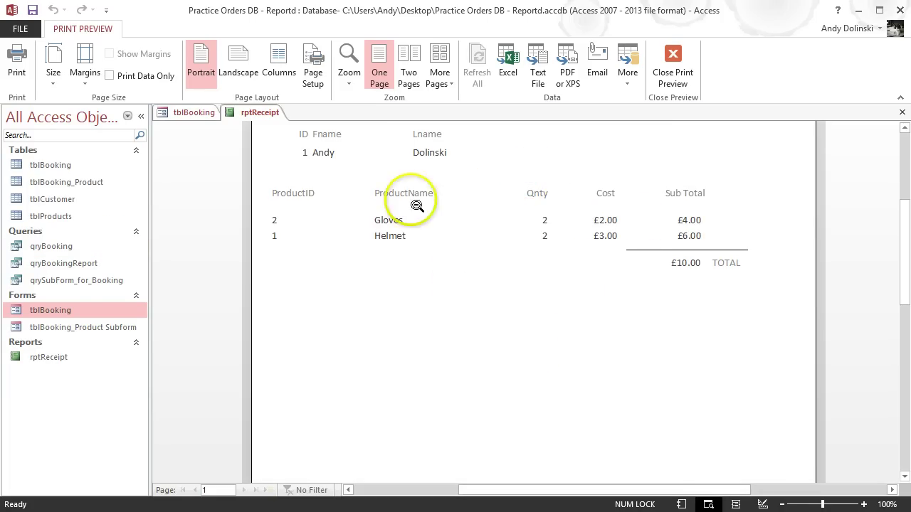
pyautogui.scroll(2, 902, 222)
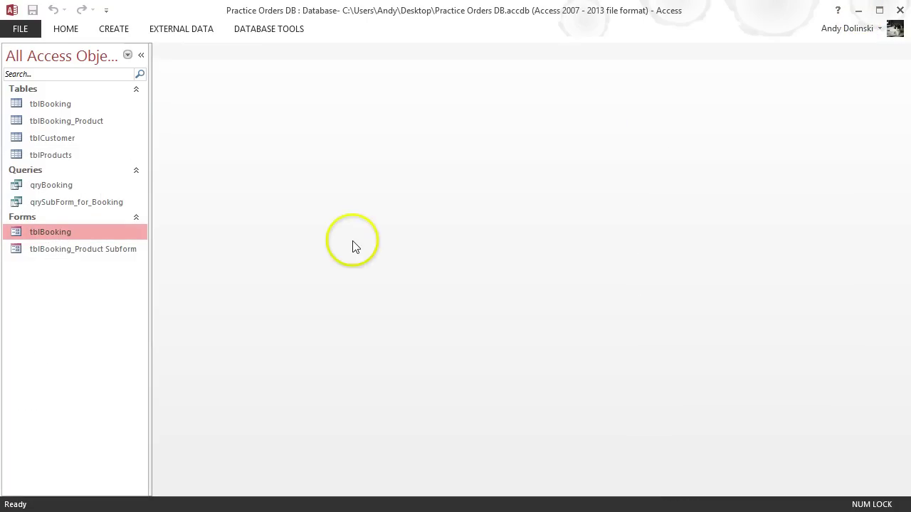
# Create a new query in design view with the tables tblCustomer, tblBooking, tblBooking_Product and tblProducts.
pyautogui.click(115, 30)
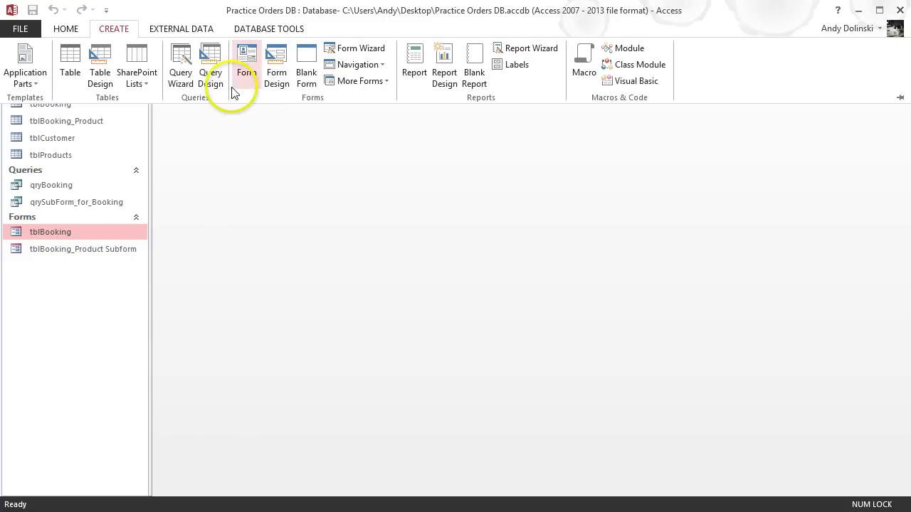
pyautogui.click(210, 79)
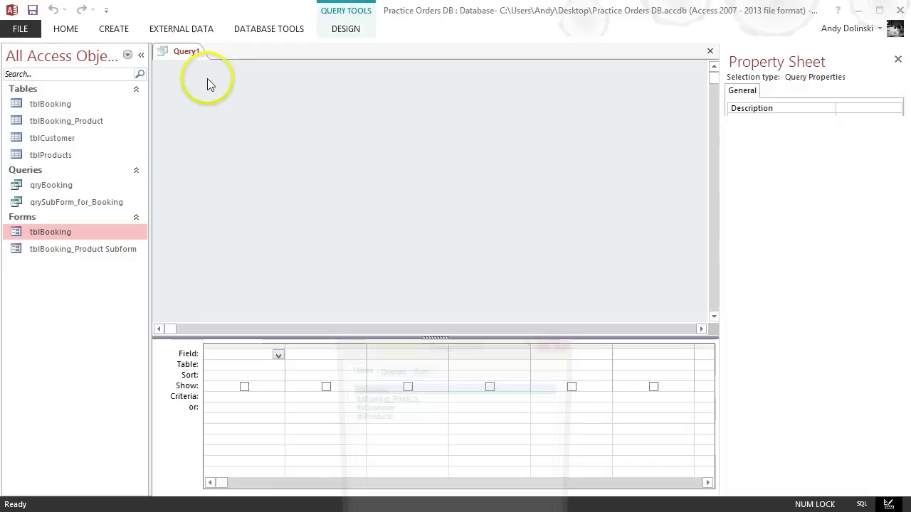
pyautogui.moveTo(427, 349); pyautogui.dragTo(433, 257)
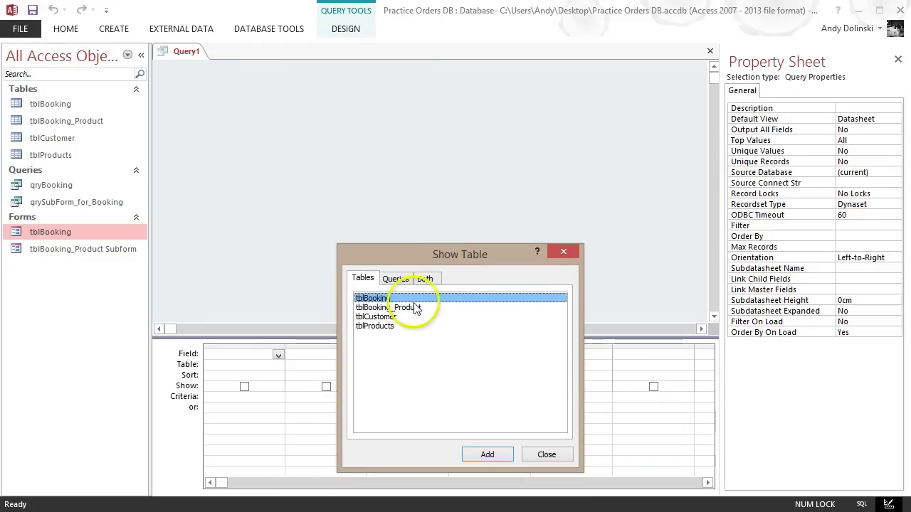
pyautogui.doubleClick(395, 317)
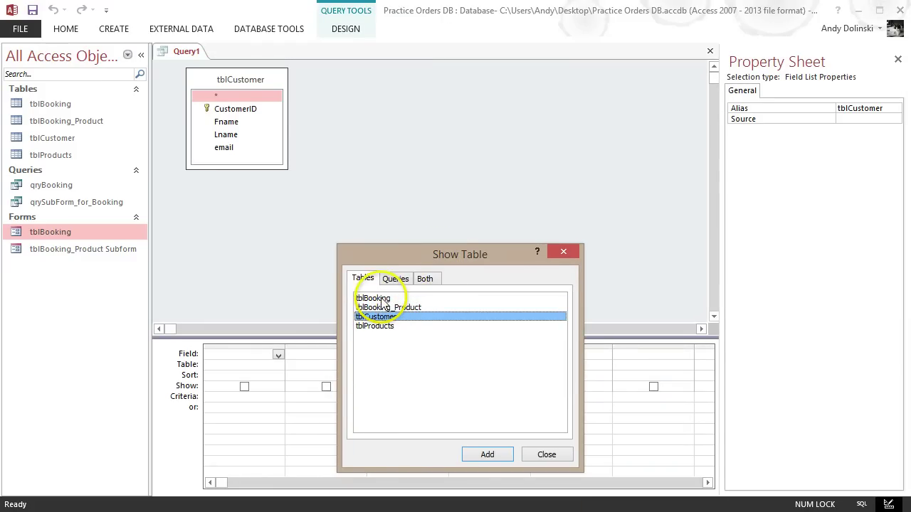
pyautogui.doubleClick(380, 299)
pyautogui.doubleClick(388, 307)
pyautogui.click(384, 326)
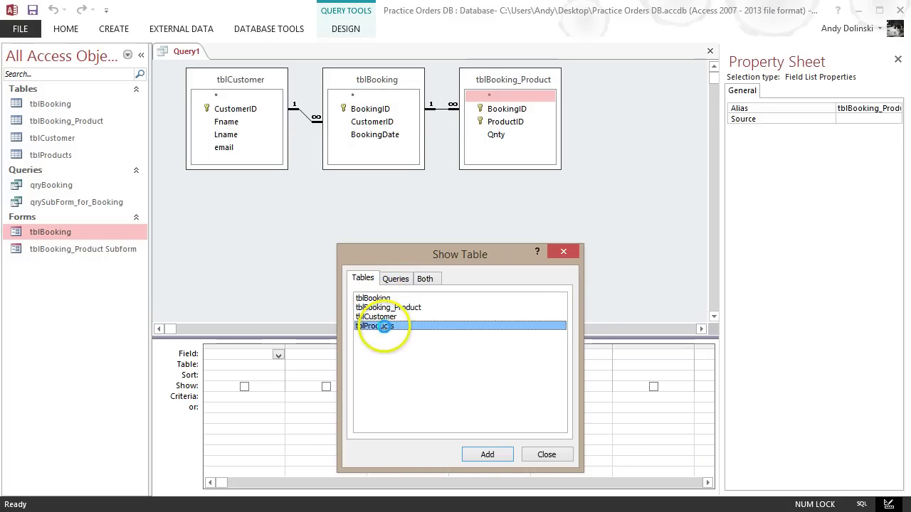
pyautogui.click(488, 454)
pyautogui.click(547, 456)
# Remove the duplicate tblProducts_1 table from the query design.
pyautogui.click(229, 184)
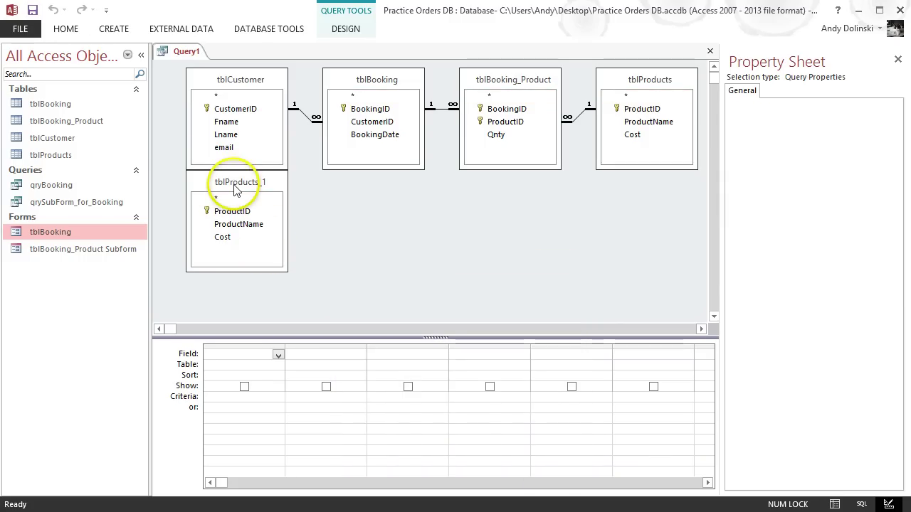
pyautogui.rightClick(236, 187)
pyautogui.click(243, 184)
pyautogui.rightClick(242, 185)
pyautogui.click(280, 193)
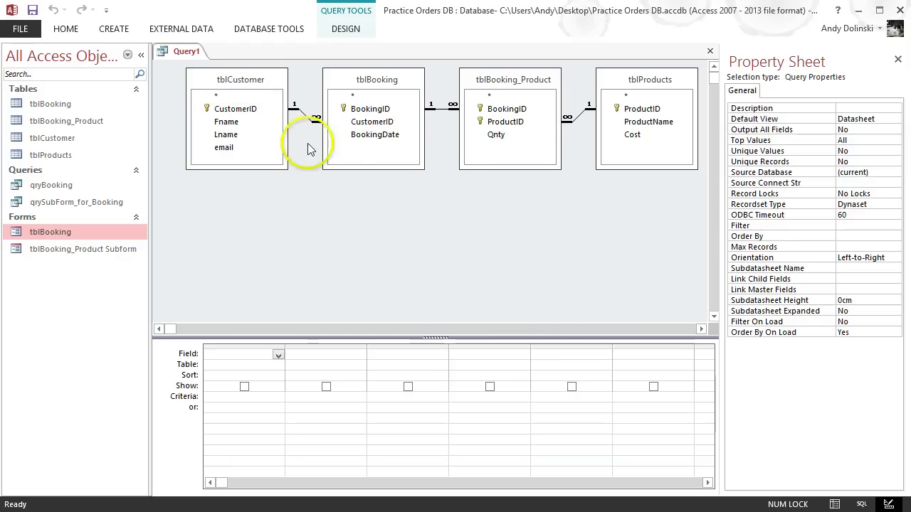
# Add CustomerID, Fname and Lname from tblCustomer and BookingID and BookingDate from tblBooking to the query grid.
pyautogui.click(240, 117)
pyautogui.doubleClick(238, 111)
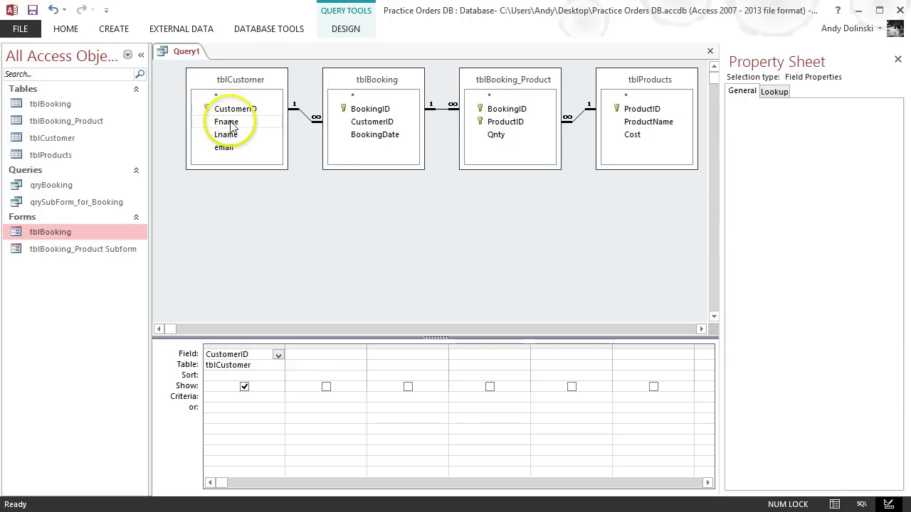
pyautogui.doubleClick(228, 123)
pyautogui.doubleClick(229, 135)
pyautogui.doubleClick(373, 113)
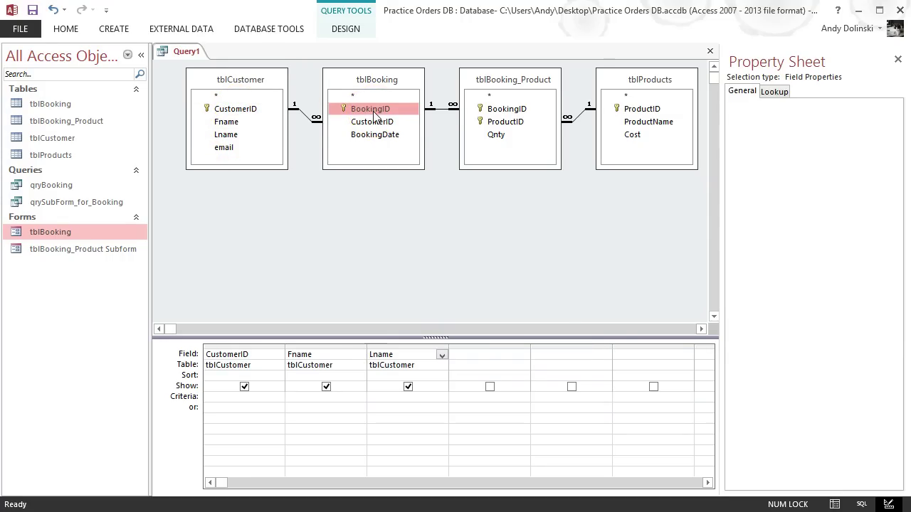
pyautogui.doubleClick(377, 136)
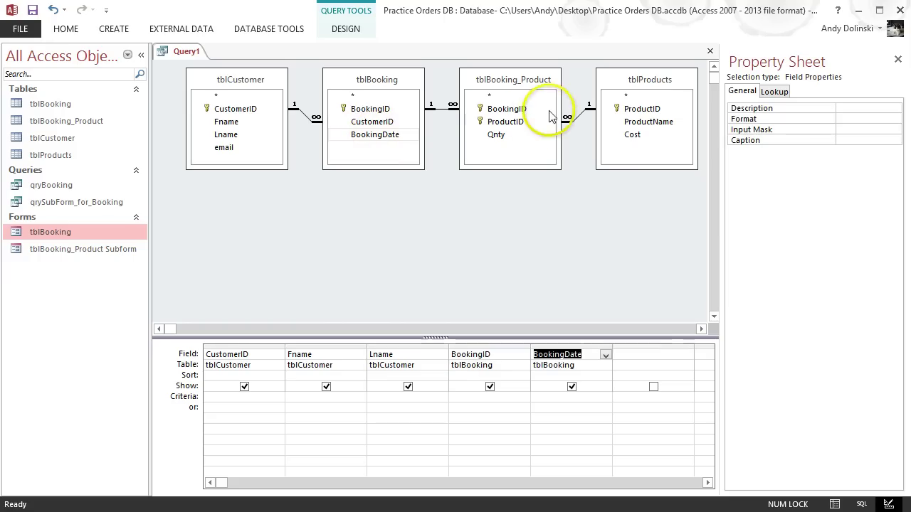
# Add ProductID and Qnty from tblBooking_Product and Cost and ProductName from tblProducts to the query grid.
pyautogui.doubleClick(503, 122)
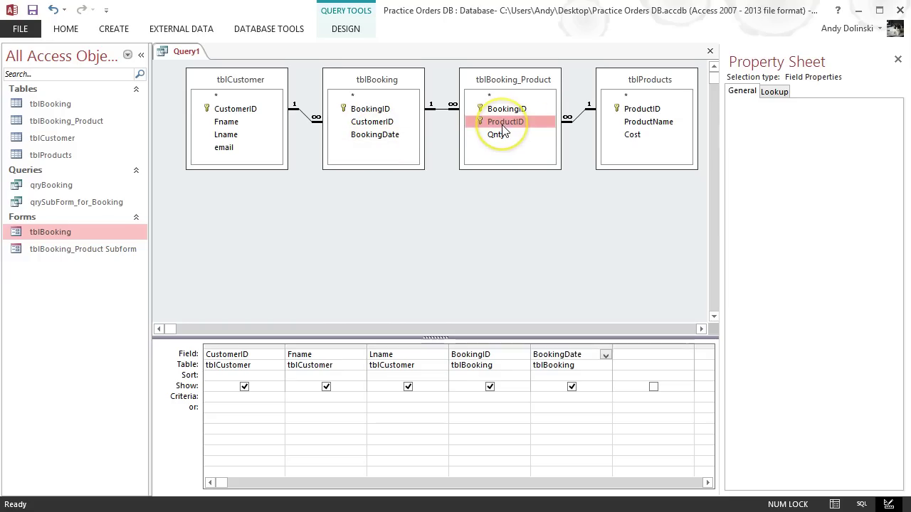
pyautogui.click(496, 136)
pyautogui.doubleClick(496, 136)
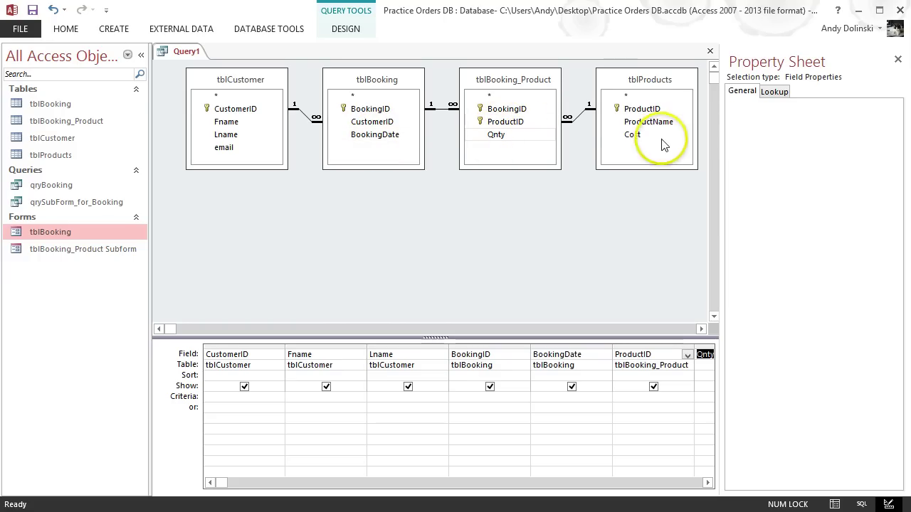
pyautogui.click(633, 135)
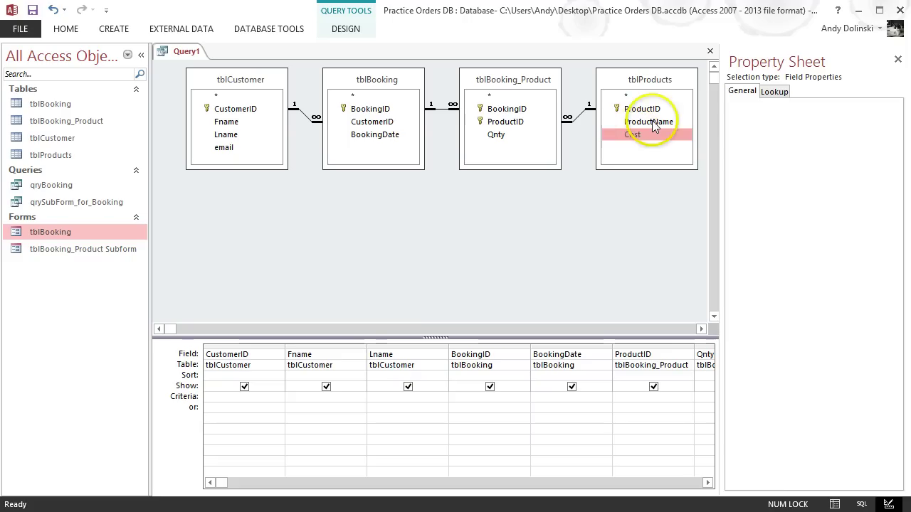
pyautogui.click(652, 120)
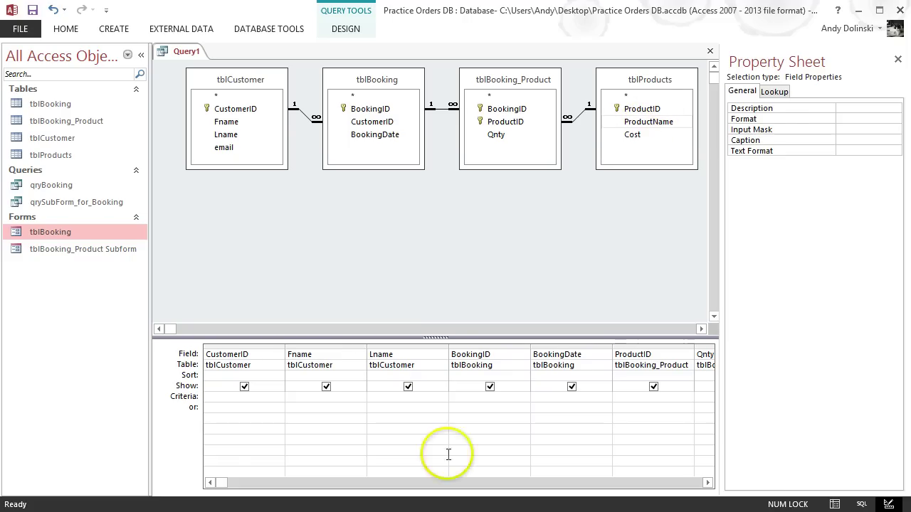
# Set the criteria of the query's BookingID field to [Forms]![tblBooking]![BookingID].
pyautogui.moveTo(218, 482)
pyautogui.mouseDown()
pyautogui.moveTo(461, 479)
pyautogui.moveTo(232, 491)
pyautogui.mouseUp()
pyautogui.click(210, 482)
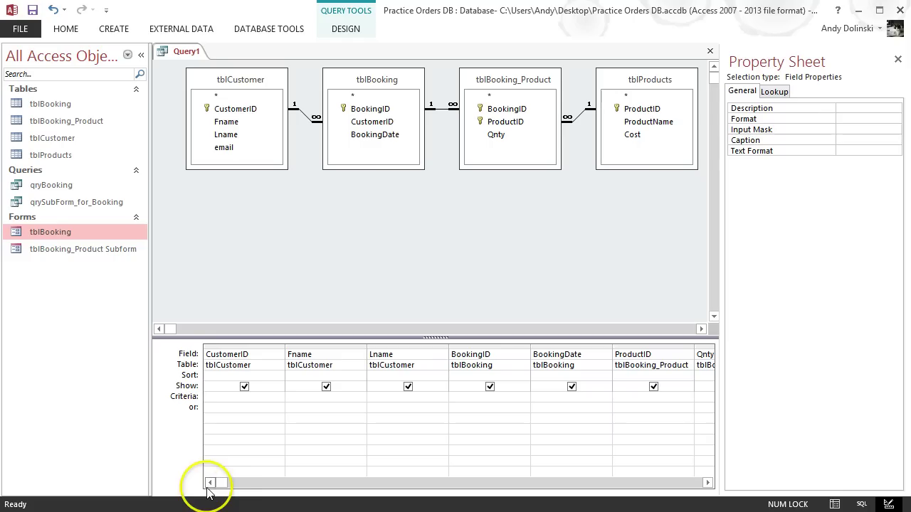
pyautogui.click(470, 405)
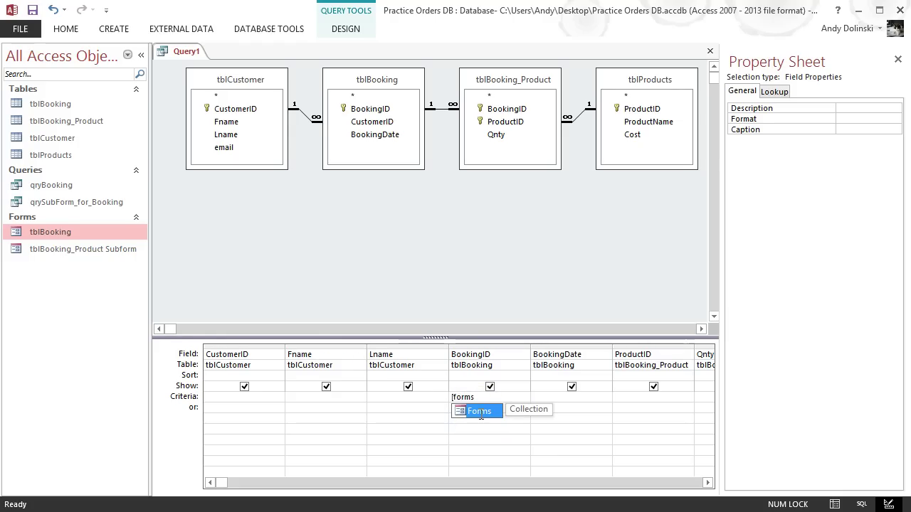
pyautogui.doubleClick(479, 412)
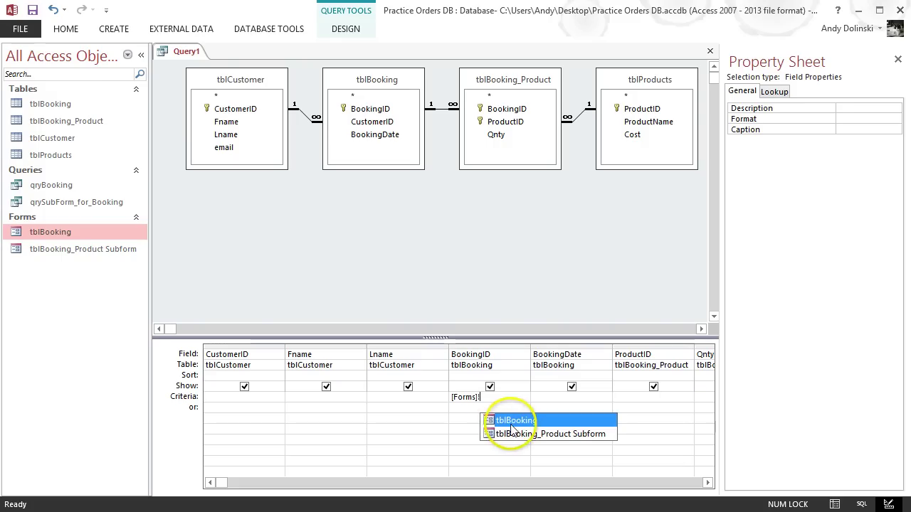
pyautogui.doubleClick(510, 424)
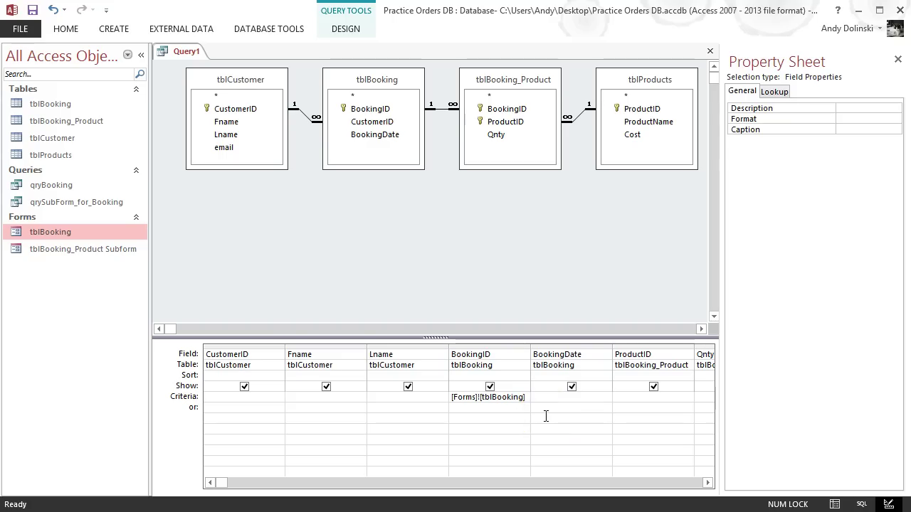
pyautogui.write('!')
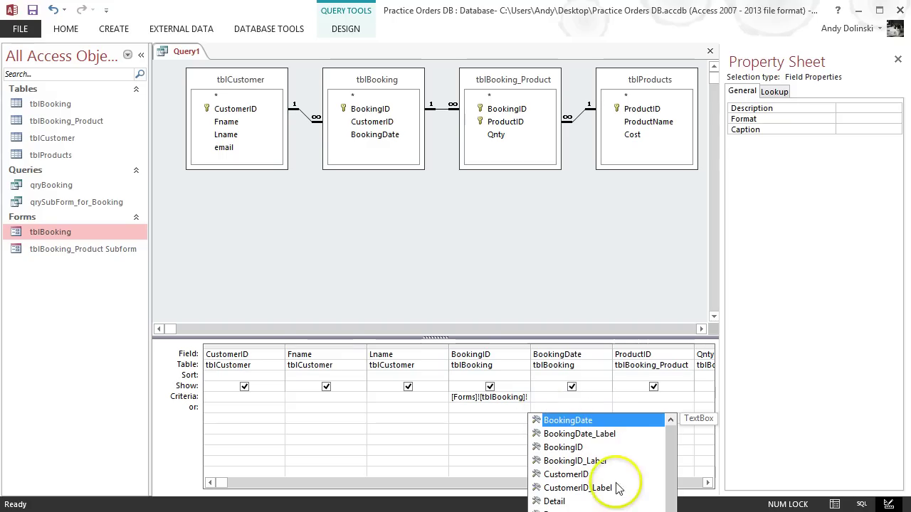
pyautogui.doubleClick(567, 448)
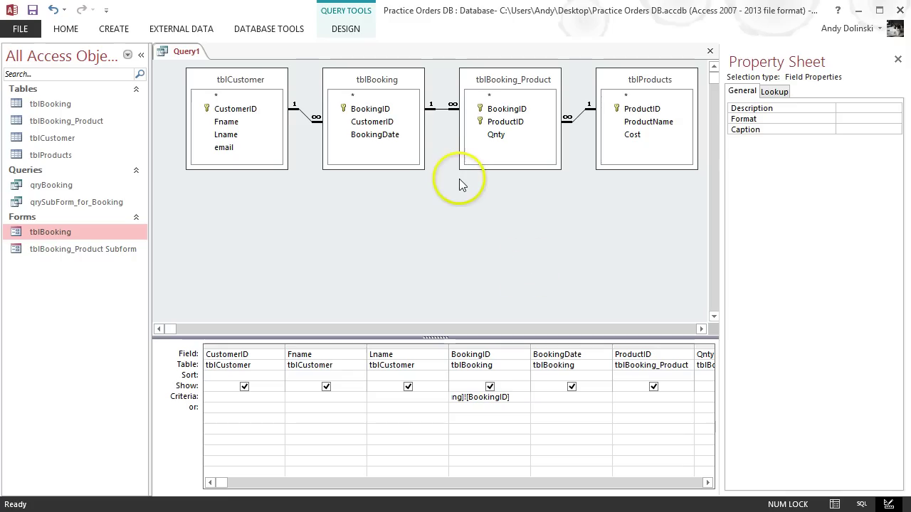
# Save the query as qryReportBooking and close it.
pyautogui.hotkey('ctrl', 's')
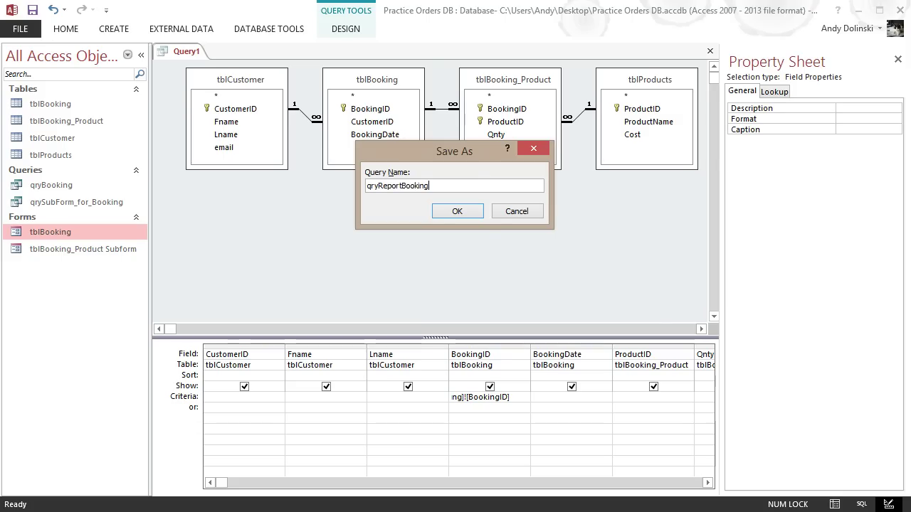
pyautogui.click(464, 214)
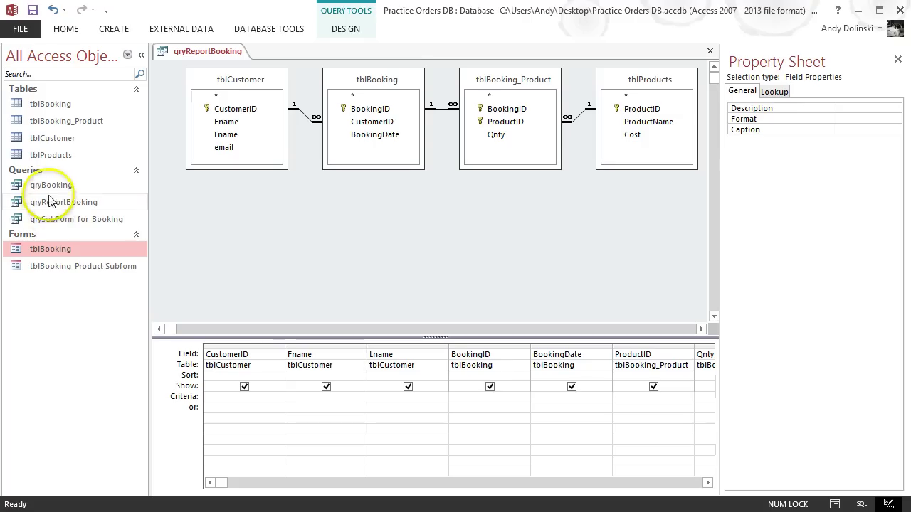
pyautogui.click(715, 53)
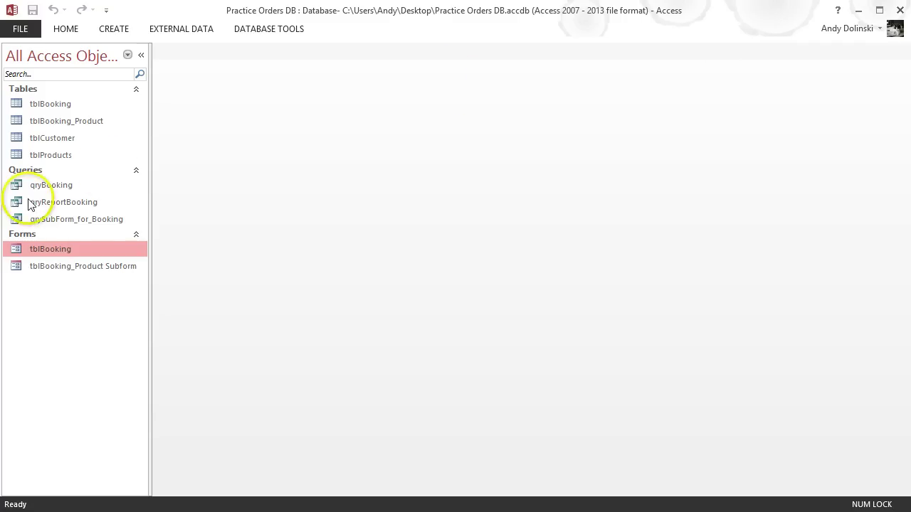
# Open the tblBooking form in Design View and place a command button in the free space beside the CustomerID field.
pyautogui.rightClick(59, 249)
pyautogui.click(100, 290)
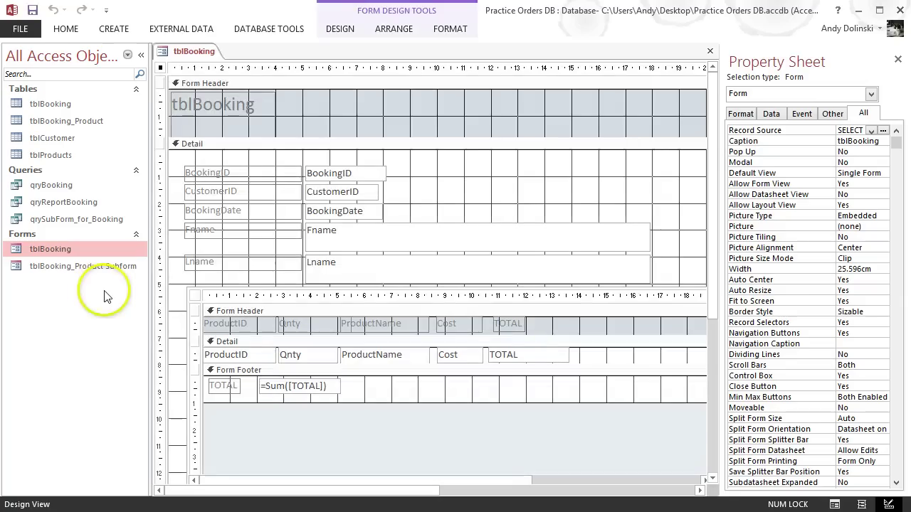
pyautogui.click(339, 33)
pyautogui.click(228, 64)
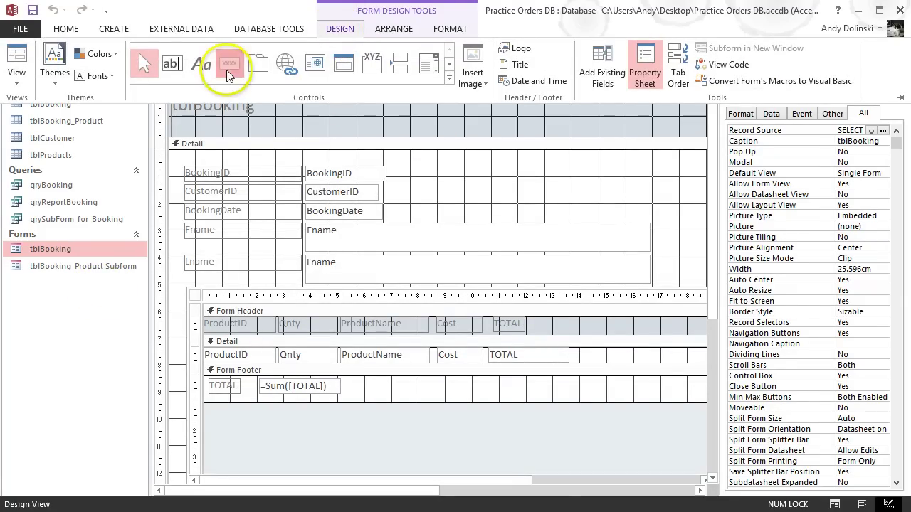
pyautogui.click(451, 198)
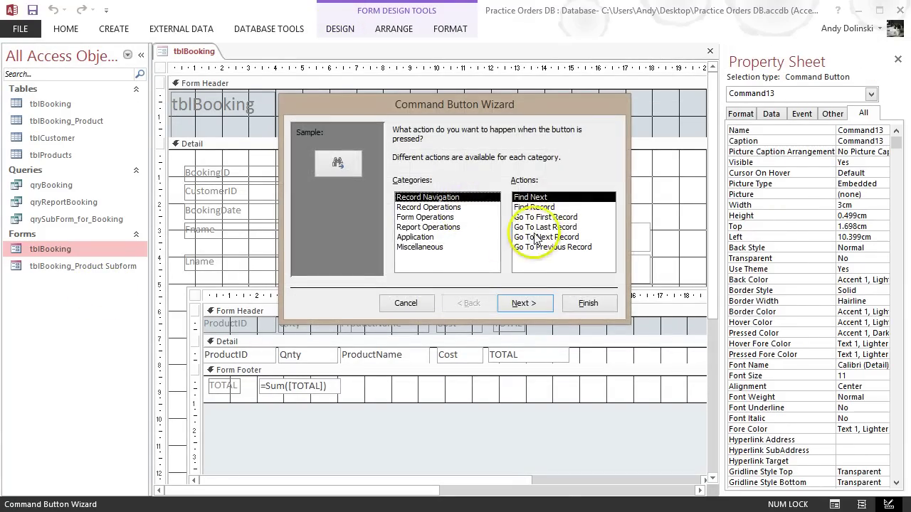
# Set the new button's action to the Miscellaneous option Run Query, using the qryReportBooking query.
pyautogui.click(425, 247)
pyautogui.click(540, 228)
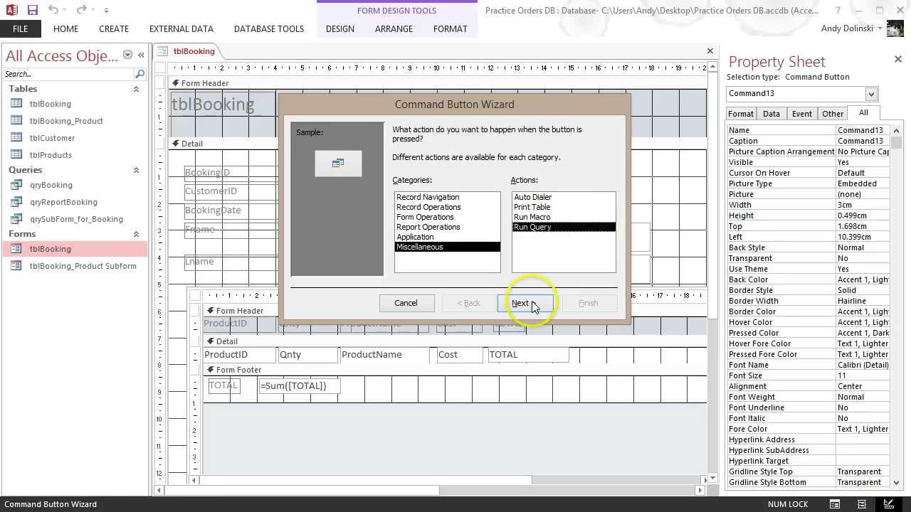
pyautogui.click(525, 303)
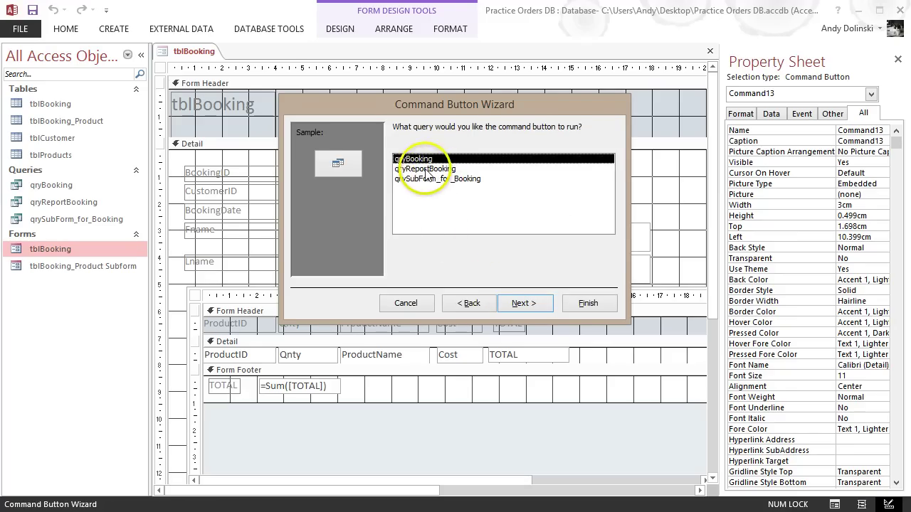
pyautogui.click(424, 169)
pyautogui.click(535, 305)
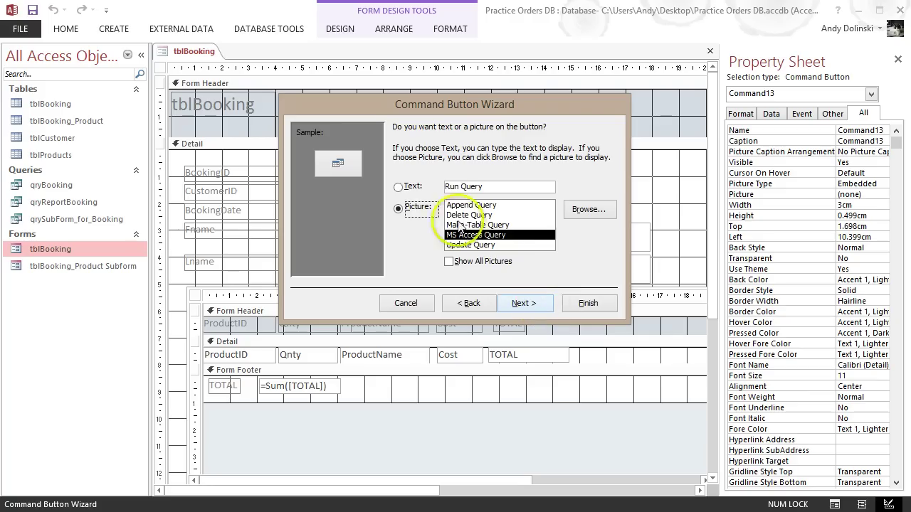
# Give the command button the text Run Query instead of a picture and name it cmdRunReportBookingQue.
pyautogui.click(401, 187)
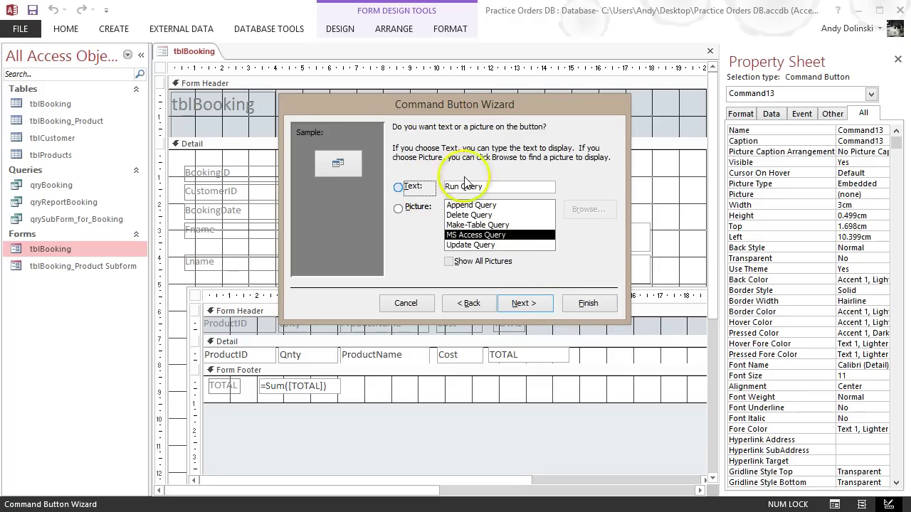
pyautogui.click(525, 304)
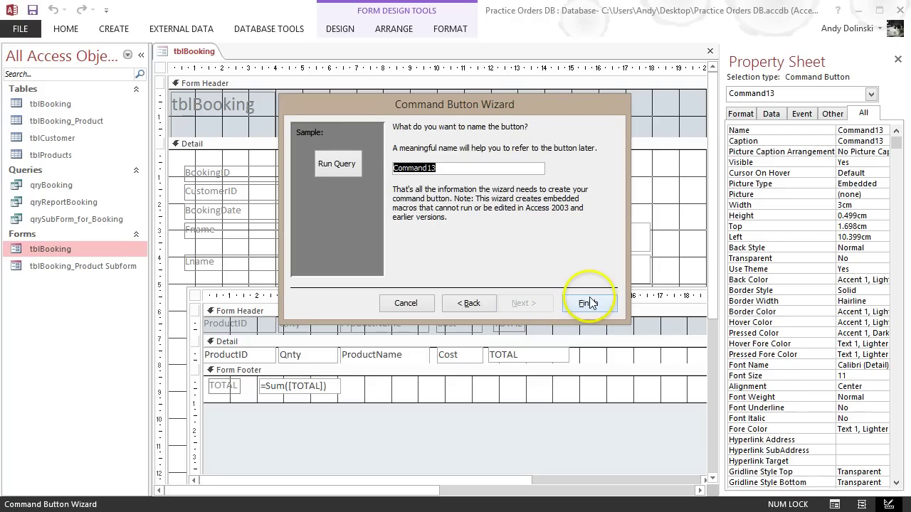
pyautogui.write('cmdRunReportBookingQue')
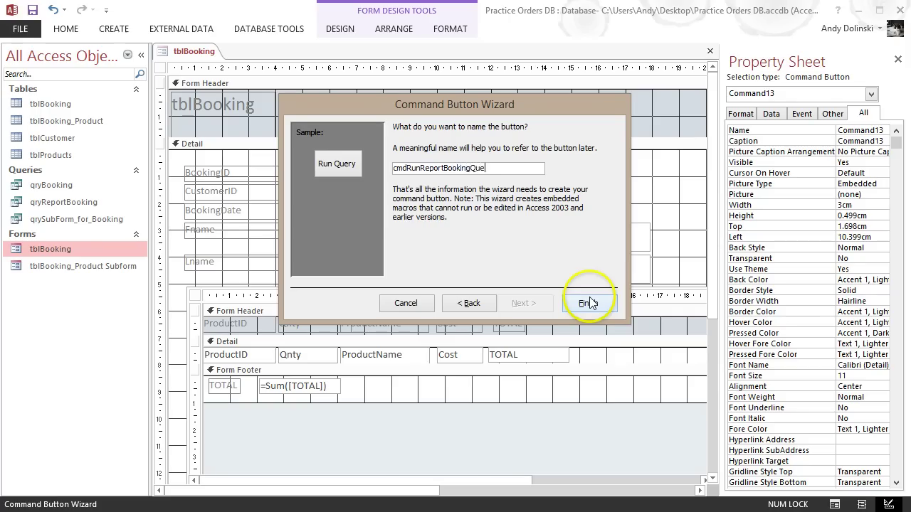
pyautogui.click(582, 307)
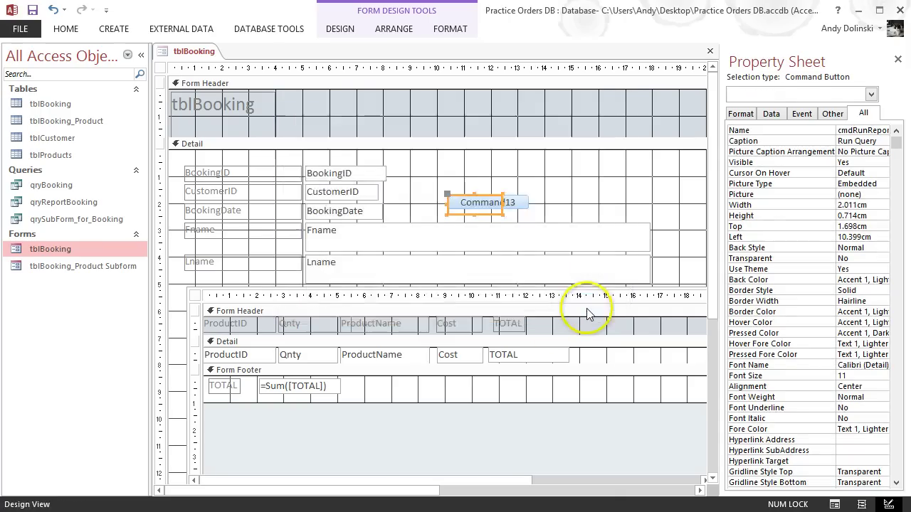
# Test the Run Query button in Form View on the existing booking record, checking the query results against the form.
pyautogui.click(338, 29)
pyautogui.click(15, 57)
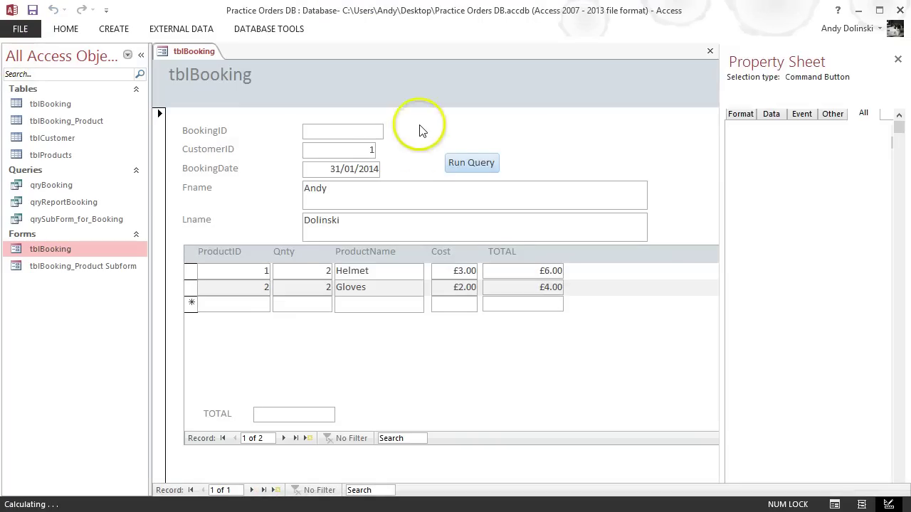
pyautogui.click(463, 163)
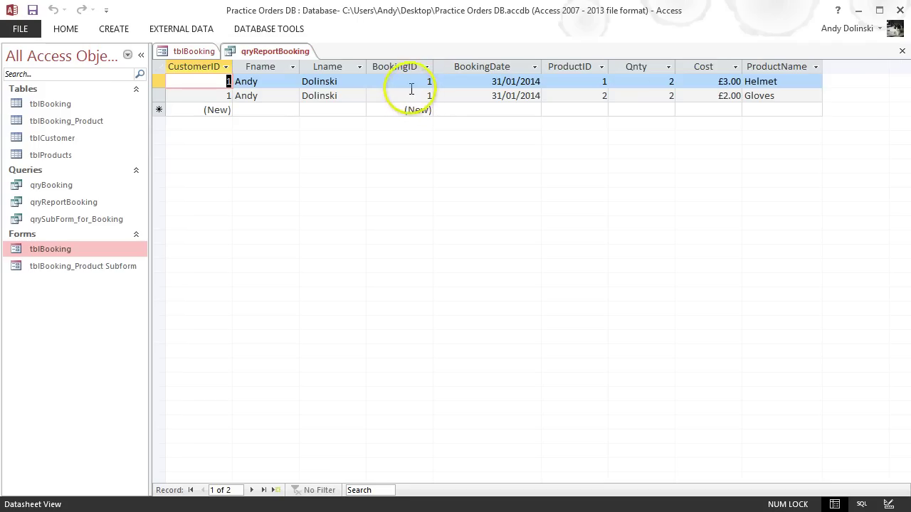
pyautogui.click(901, 54)
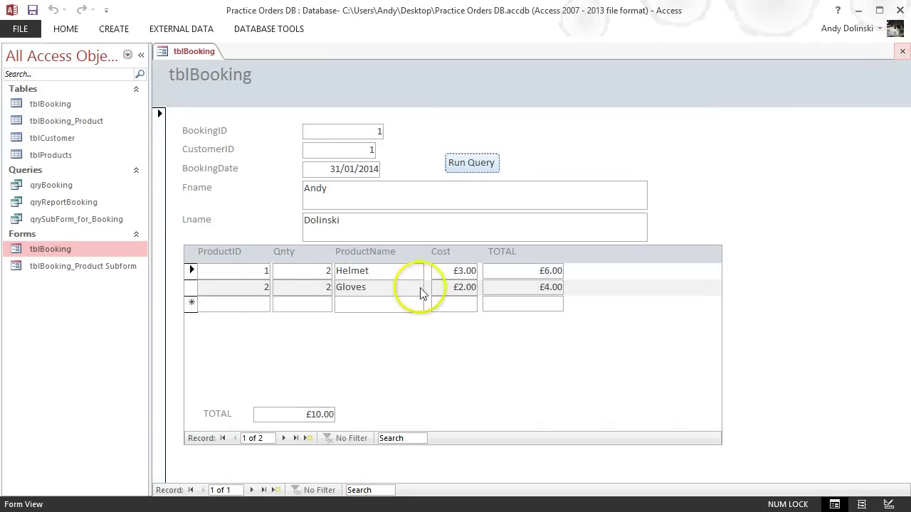
pyautogui.click(252, 491)
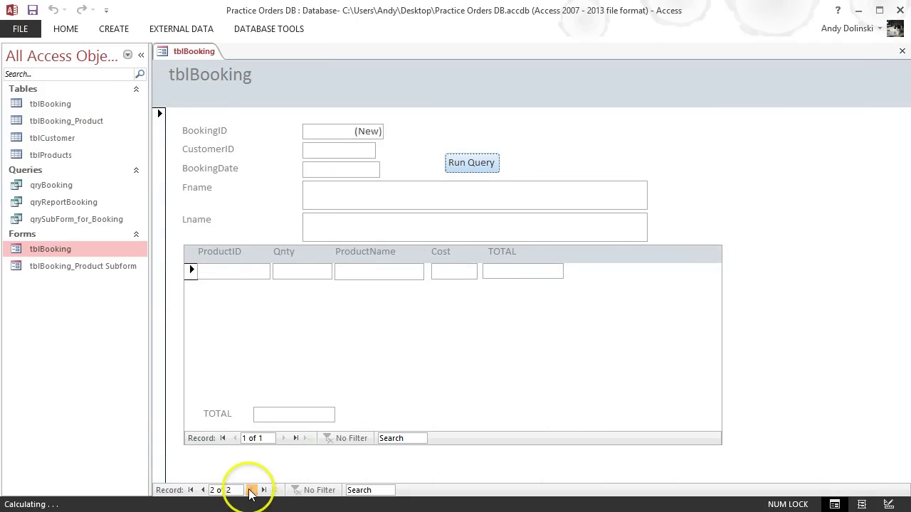
pyautogui.click(202, 491)
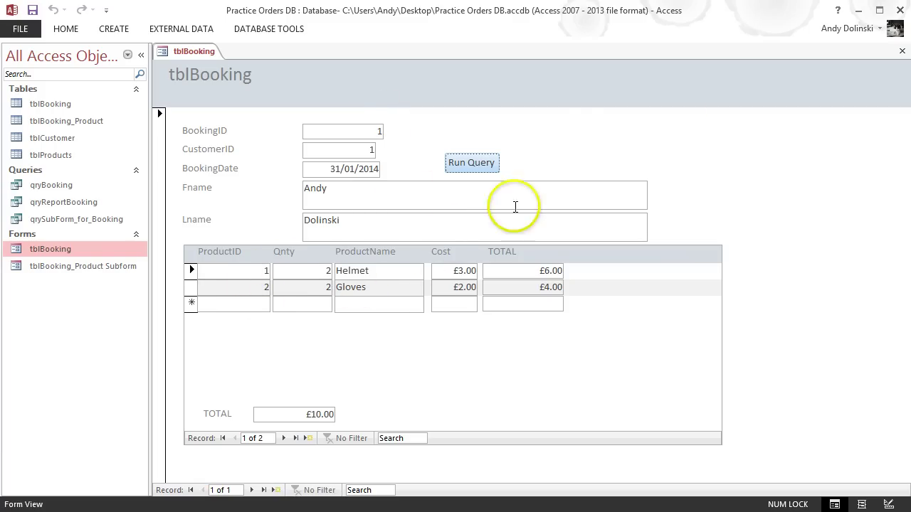
pyautogui.click(491, 163)
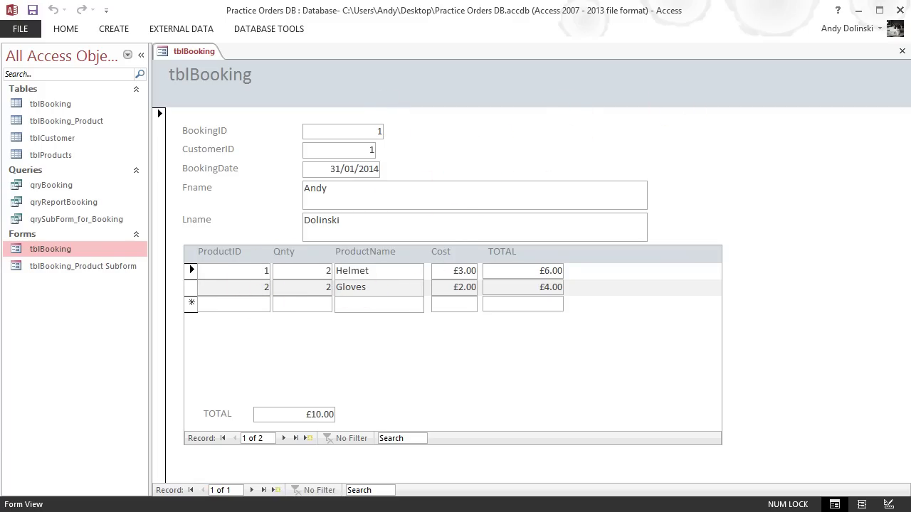
# Close the tblBooking form and save its design changes.
pyautogui.click(903, 51)
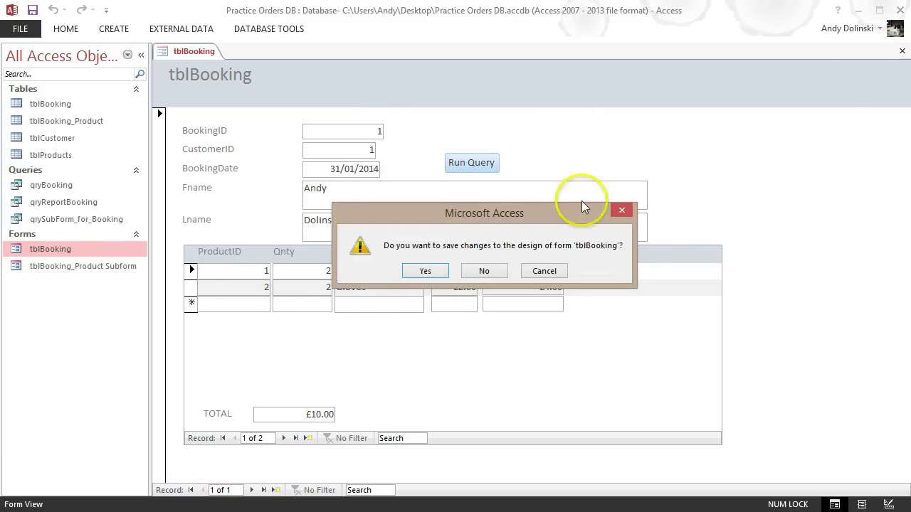
pyautogui.click(426, 276)
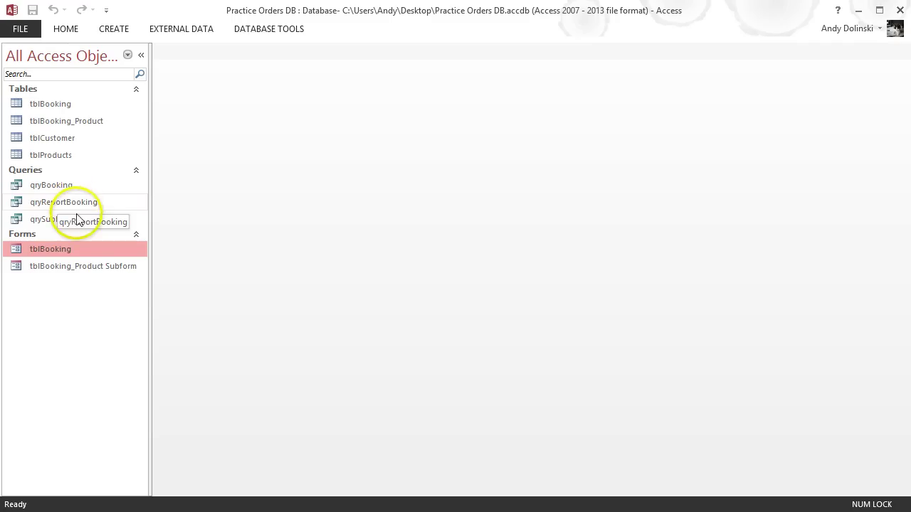
# Start a report with the Report Wizard based on qryReportBooking and include all of its fields.
pyautogui.click(113, 29)
pyautogui.click(544, 59)
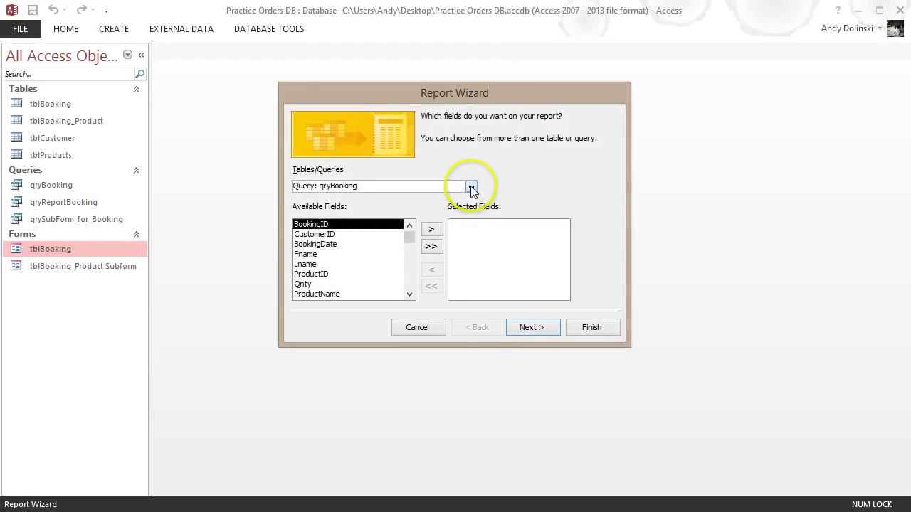
pyautogui.click(470, 186)
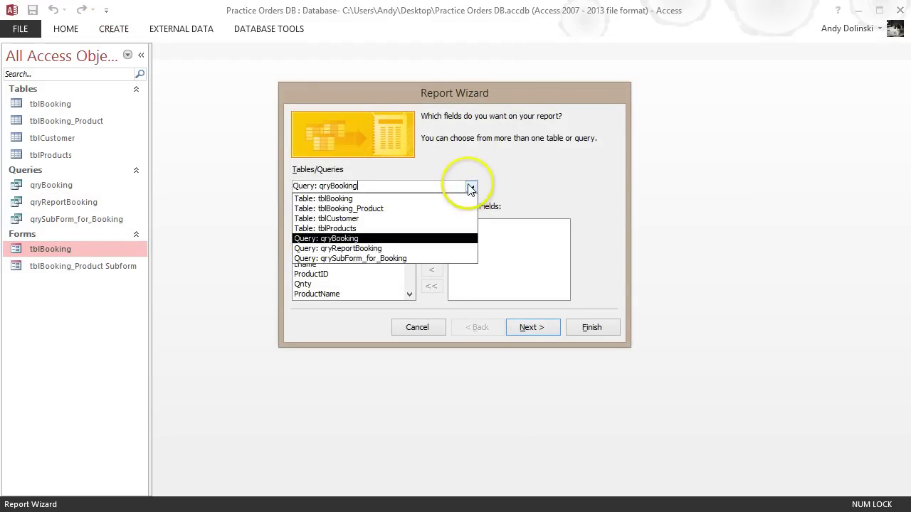
pyautogui.click(359, 248)
pyautogui.click(431, 246)
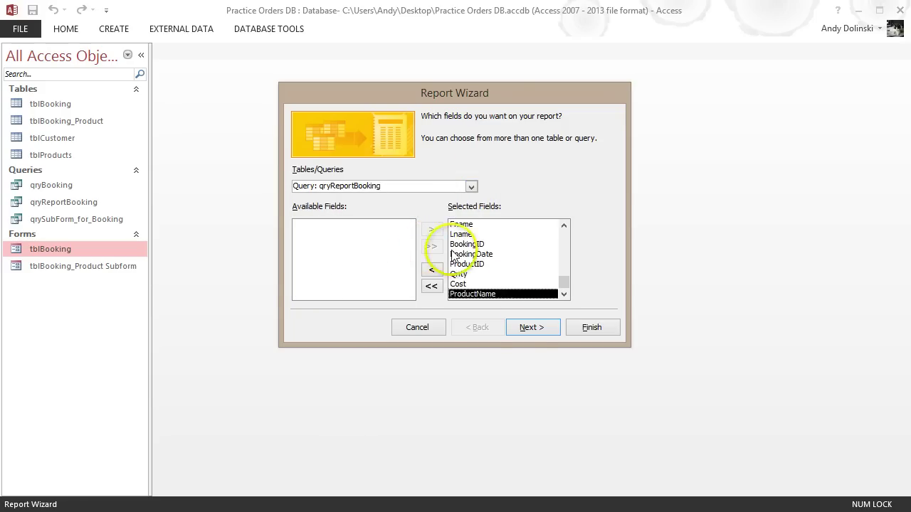
# View the report data by tblCustomer with no extra grouping or sorting, using the Stepped layout in Portrait orientation.
pyautogui.click(529, 328)
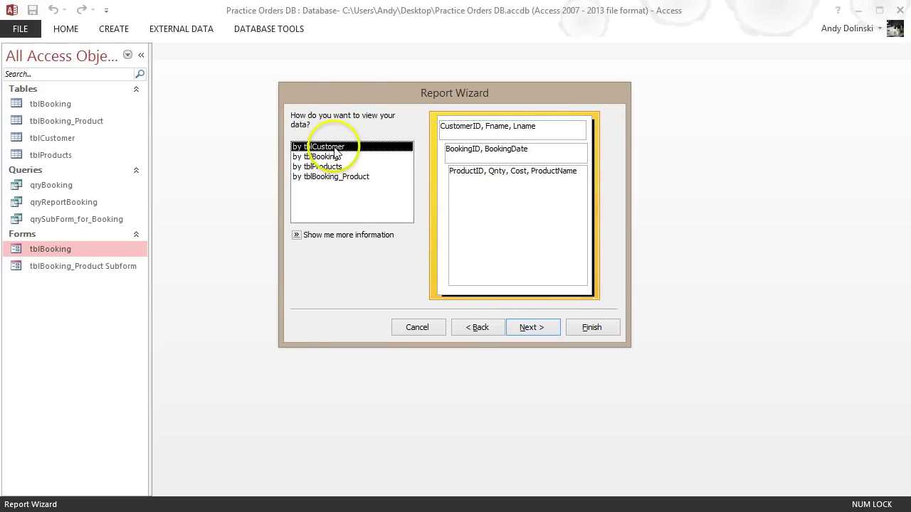
pyautogui.click(539, 331)
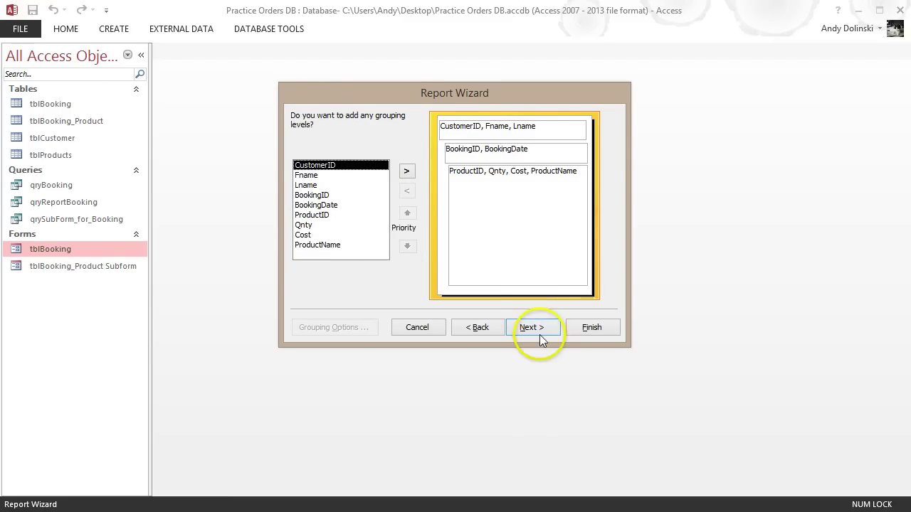
pyautogui.click(536, 330)
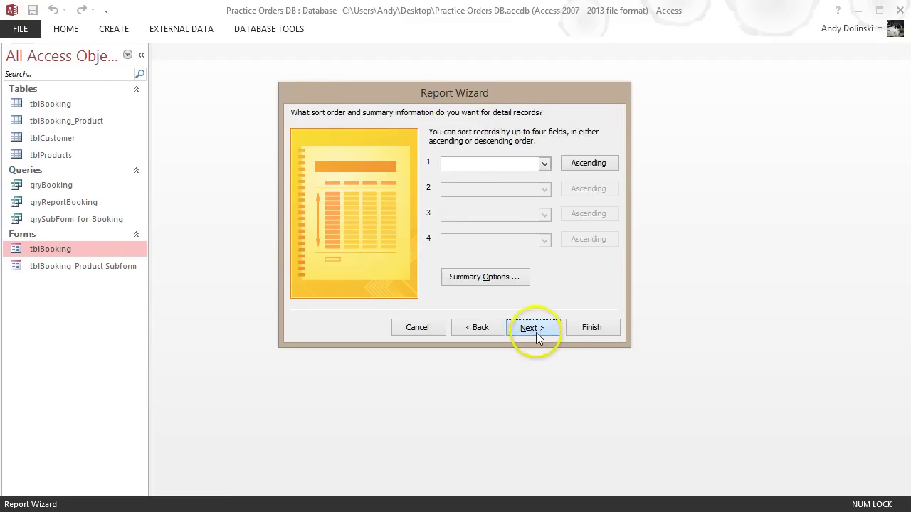
pyautogui.click(533, 330)
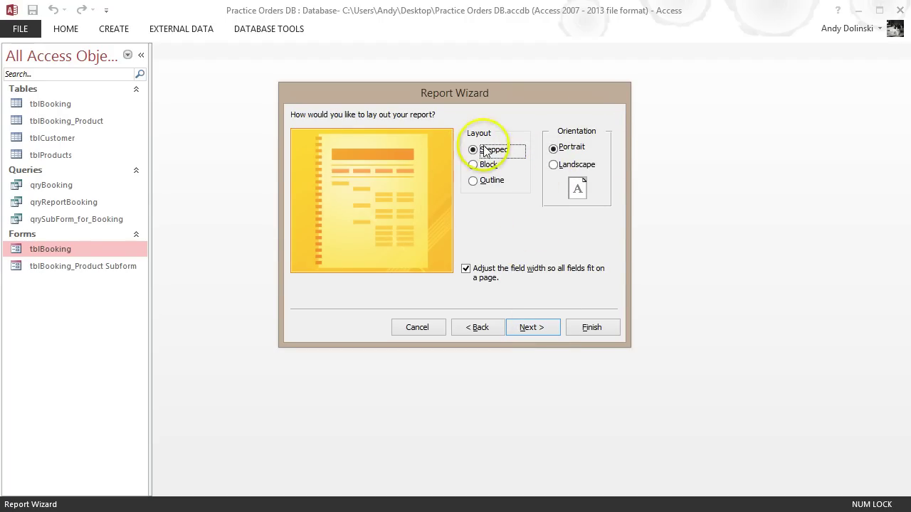
pyautogui.click(539, 330)
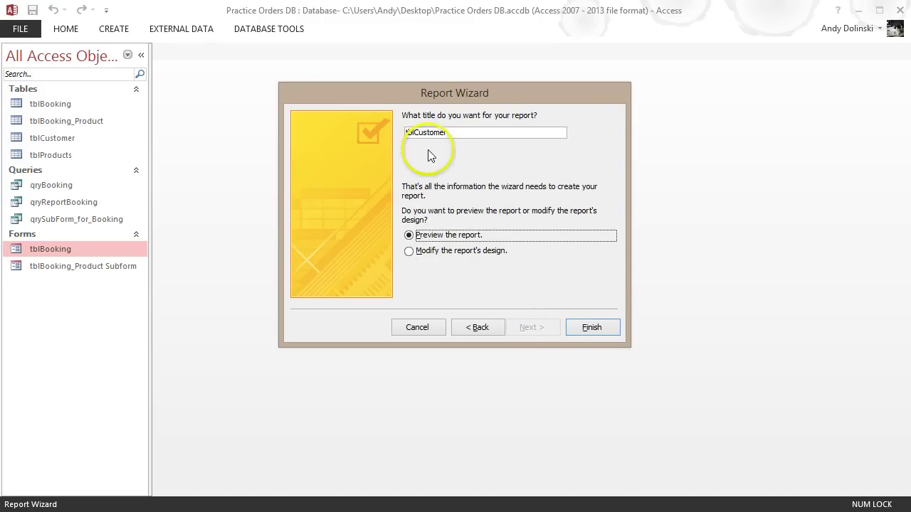
# Title the new report rptReceipt.
pyautogui.moveTo(462, 134); pyautogui.dragTo(288, 126)
pyautogui.write('rptRec')
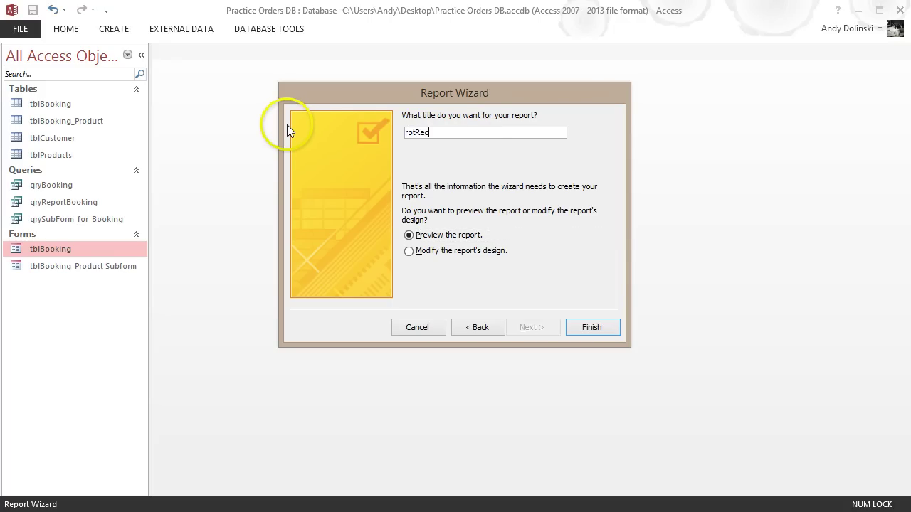
pyautogui.write('eipt')
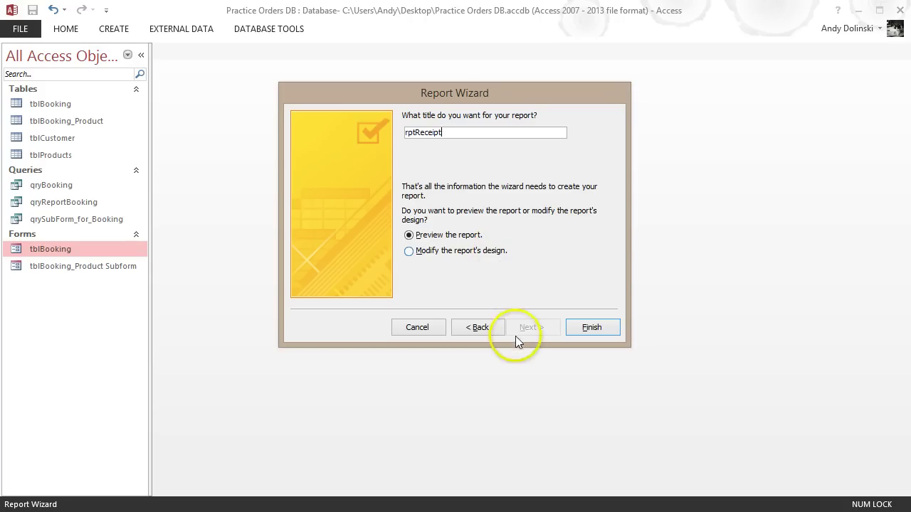
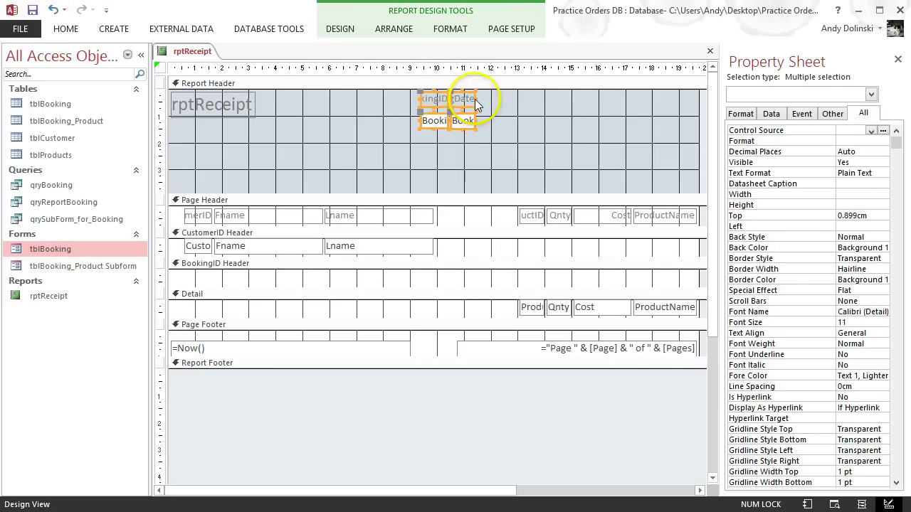
# Widen the BookingID and BookingDate labels and text boxes in the Report Header to about 2.4 cm and 2.3 cm.
pyautogui.moveTo(475, 104)
pyautogui.mouseDown()
pyautogui.moveTo(526, 103)
pyautogui.moveTo(504, 116)
pyautogui.moveTo(472, 114)
pyautogui.mouseUp()
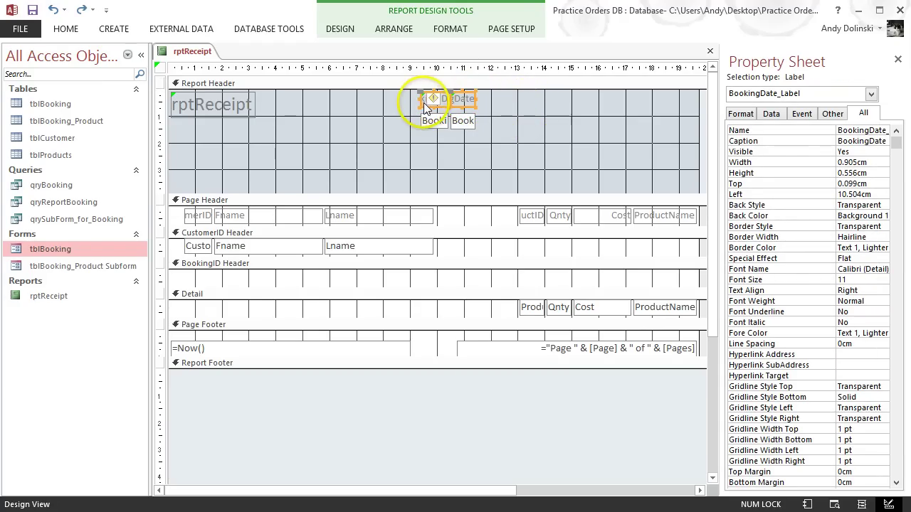
pyautogui.keyDown('shift'); pyautogui.click(436, 126); pyautogui.keyUp('shift')
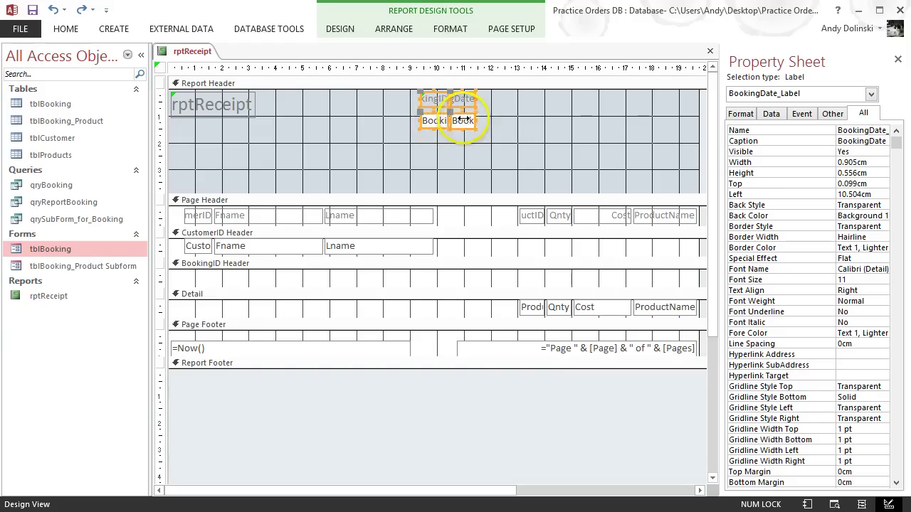
pyautogui.moveTo(475, 123); pyautogui.dragTo(513, 122)
# Move the BookingDate label and text box to the right of BookingID, about 12 cm from the report's left edge.
pyautogui.click(523, 138)
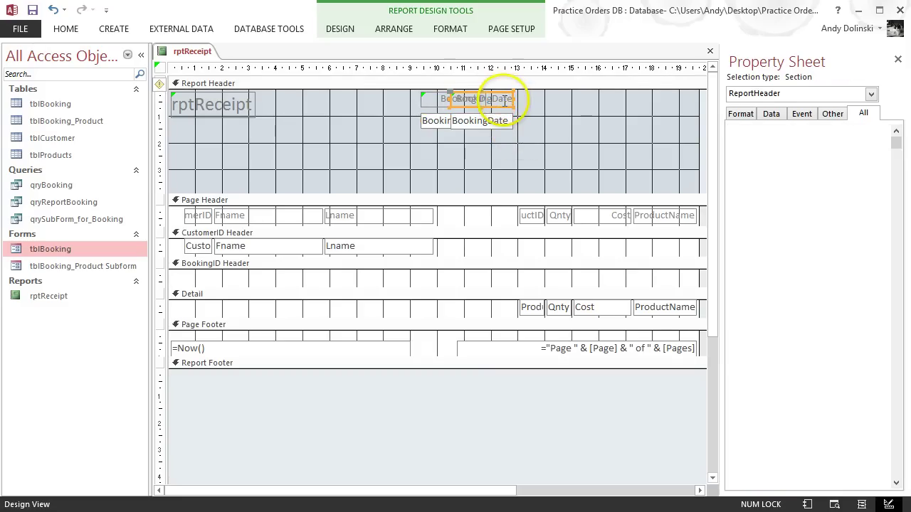
pyautogui.click(498, 124)
pyautogui.moveTo(502, 124)
pyautogui.mouseDown()
pyautogui.moveTo(548, 123)
pyautogui.moveTo(495, 123)
pyautogui.mouseUp()
pyautogui.click(462, 110)
# Associate the BookingID label in the Report Header with the BookingID control.
pyautogui.click(446, 98)
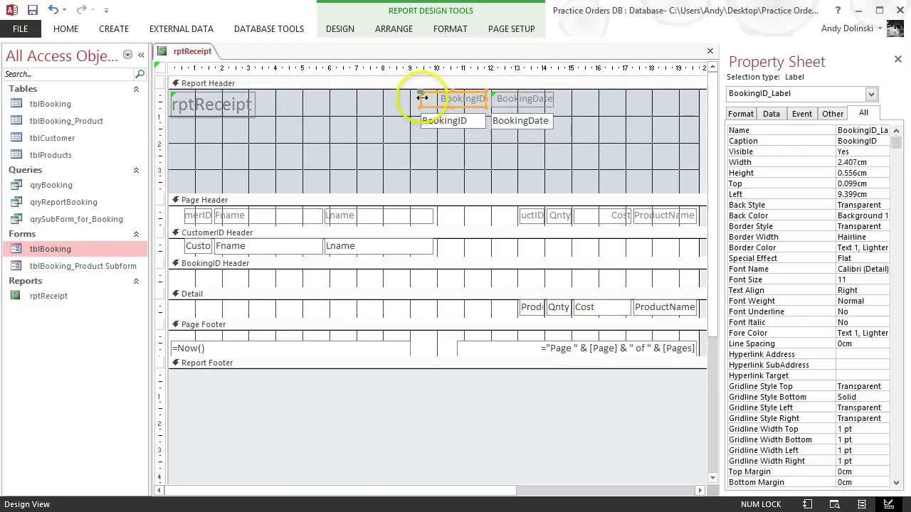
pyautogui.moveTo(403, 101)
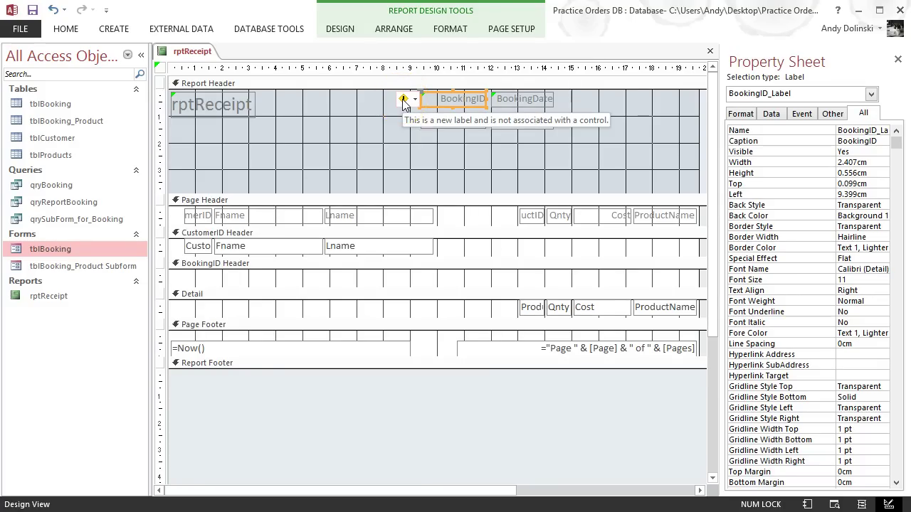
pyautogui.click(415, 100)
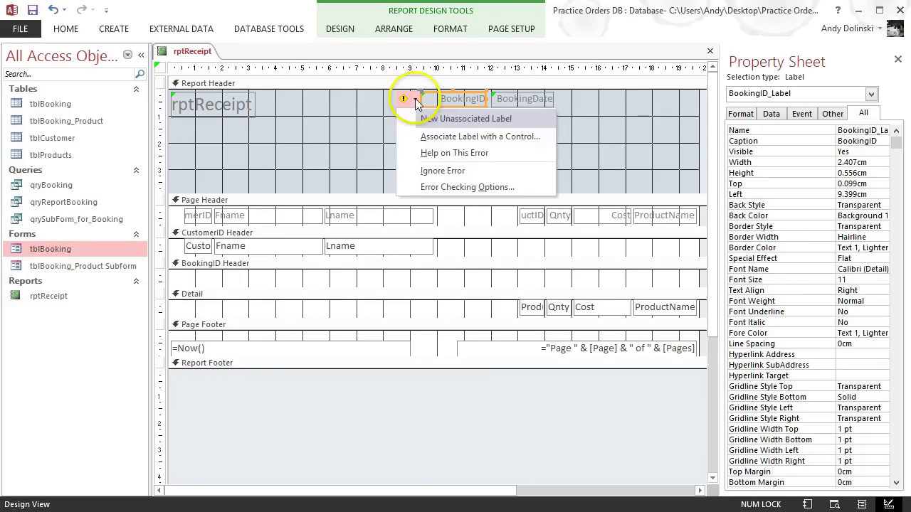
pyautogui.click(443, 136)
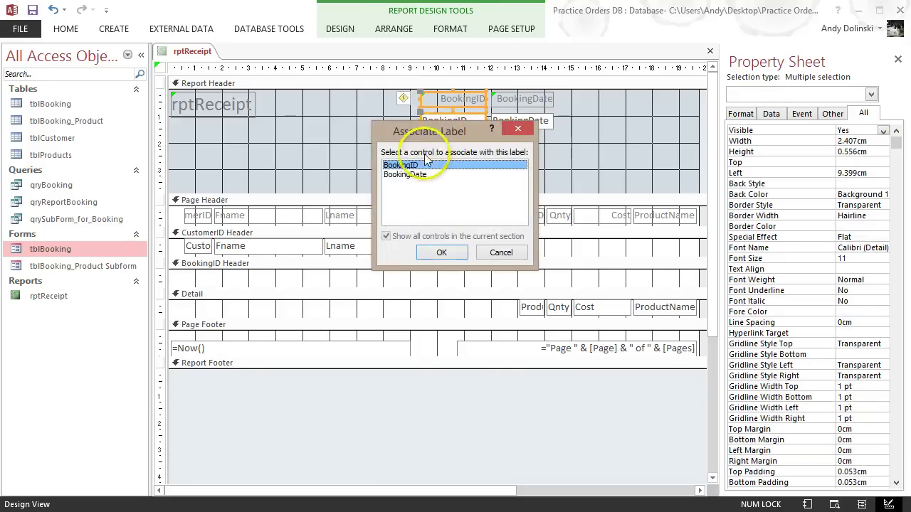
pyautogui.click(431, 254)
# Associate the BookingDate label in the Report Header with the BookingDate control.
pyautogui.click(492, 98)
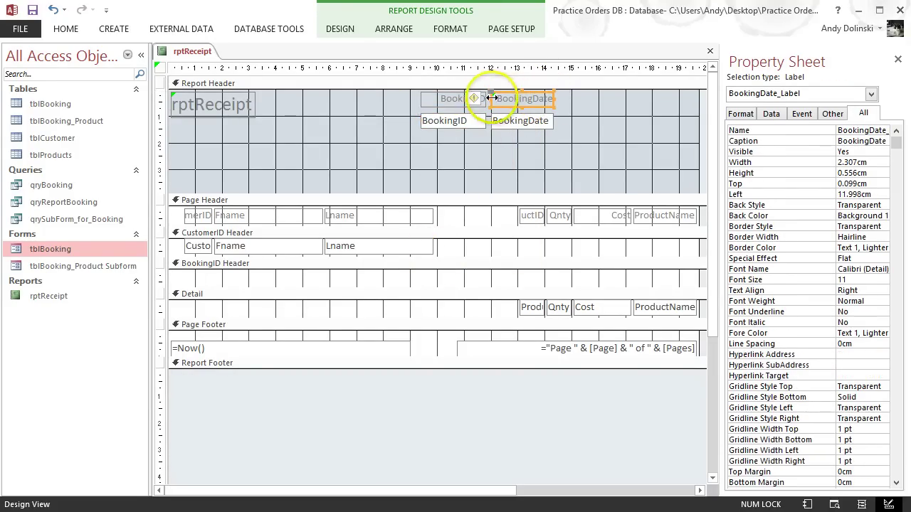
pyautogui.click(473, 98)
pyautogui.click(517, 137)
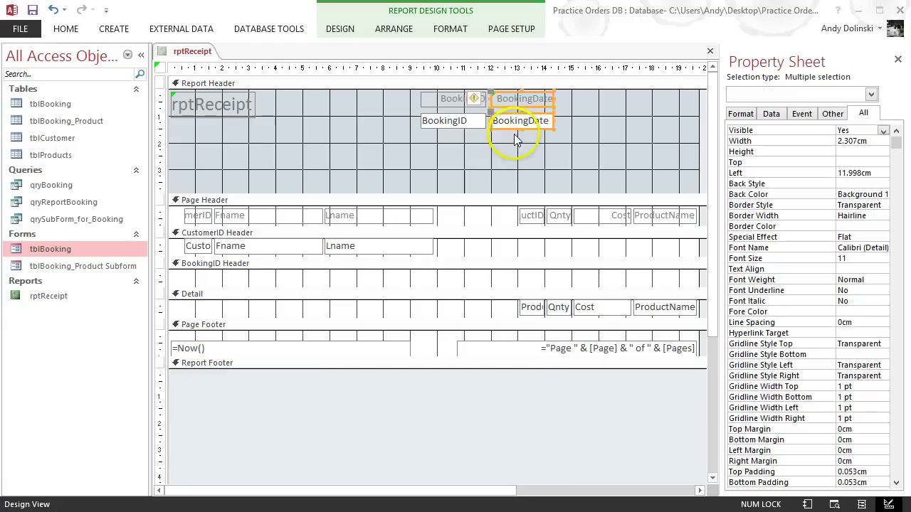
pyautogui.click(433, 253)
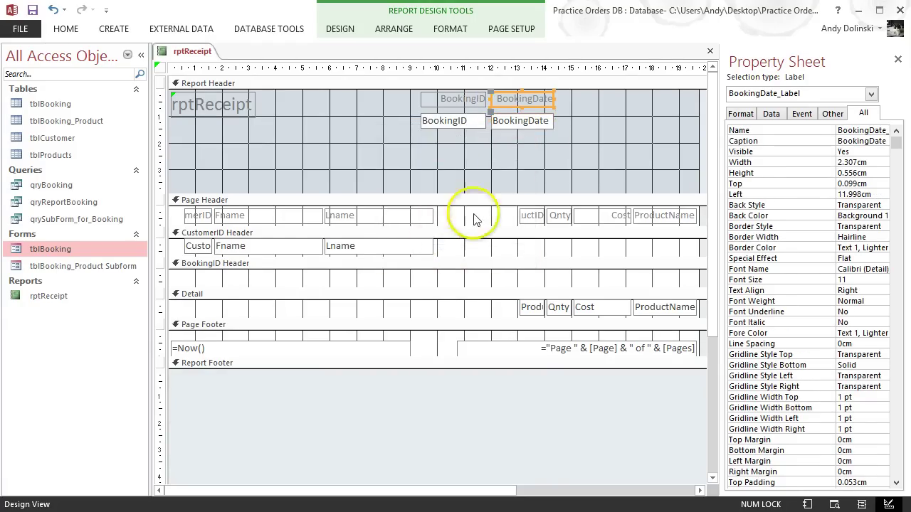
# Try to move the CustomerID, Fname and Lname labels together with their text boxes into the Report Header.
pyautogui.scroll(-1, 441, 171)
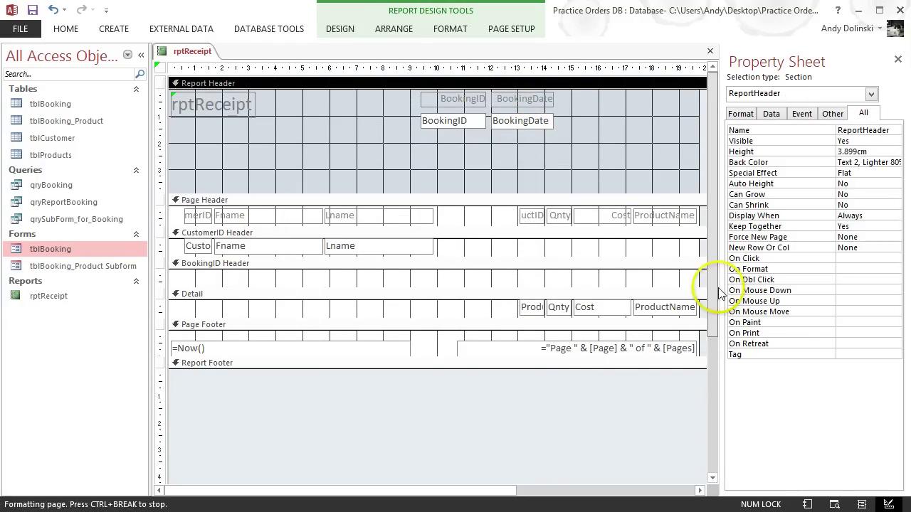
pyautogui.click(203, 217)
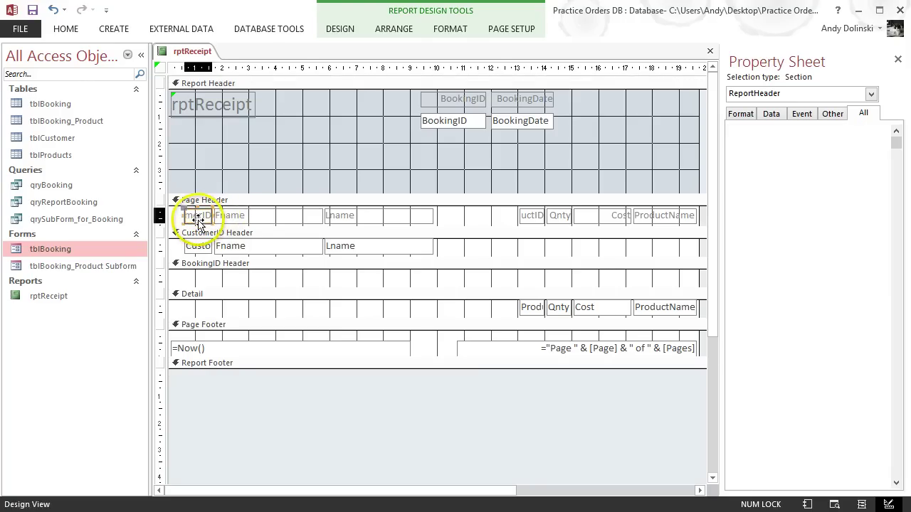
pyautogui.moveTo(213, 217); pyautogui.dragTo(325, 222)
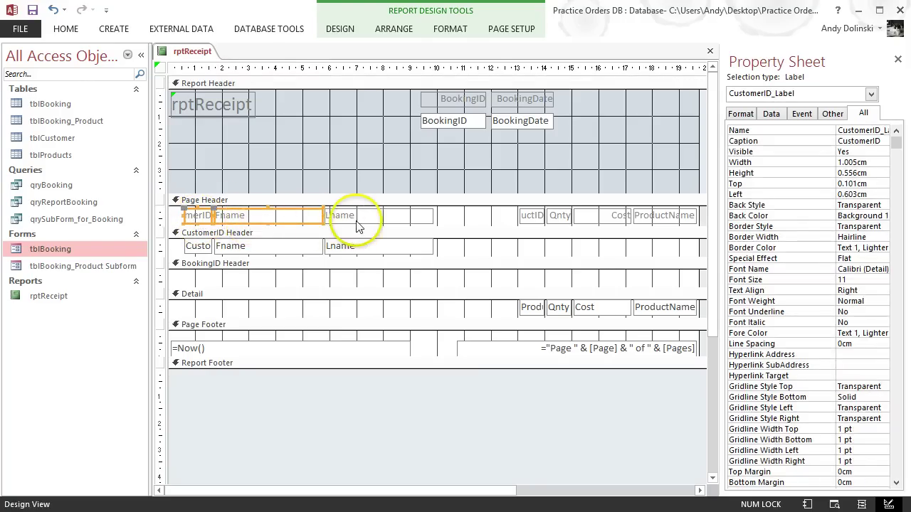
pyautogui.keyDown('shift'); pyautogui.click(360, 226); pyautogui.keyUp('shift')
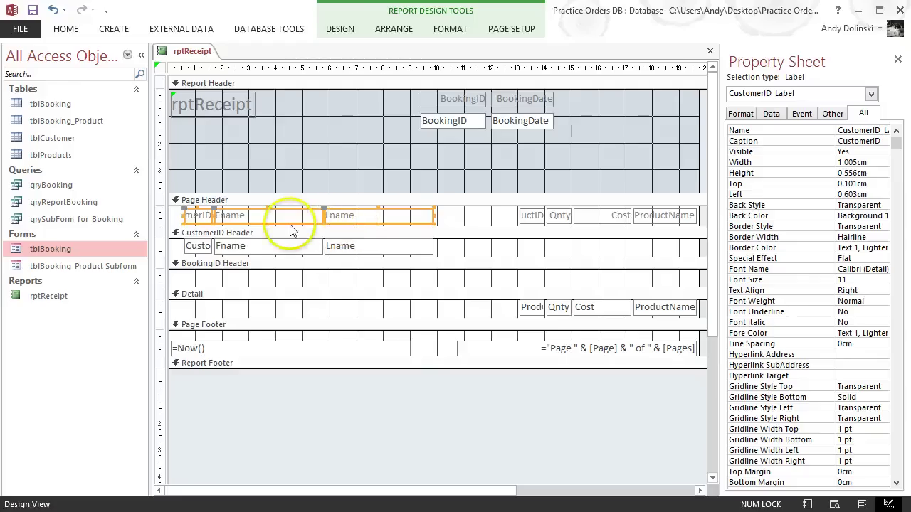
pyautogui.keyDown('shift'); pyautogui.click(204, 249); pyautogui.keyUp('shift')
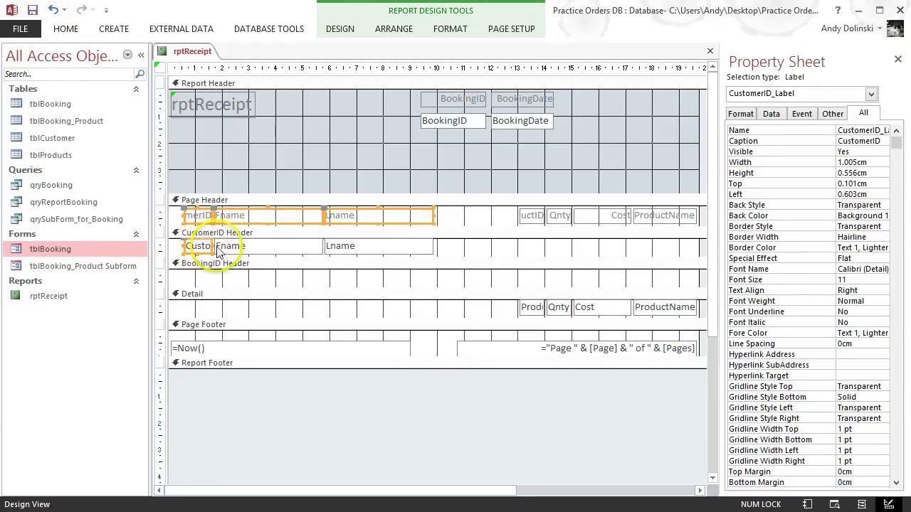
pyautogui.keyDown('shift'); pyautogui.click(244, 250); pyautogui.keyUp('shift')
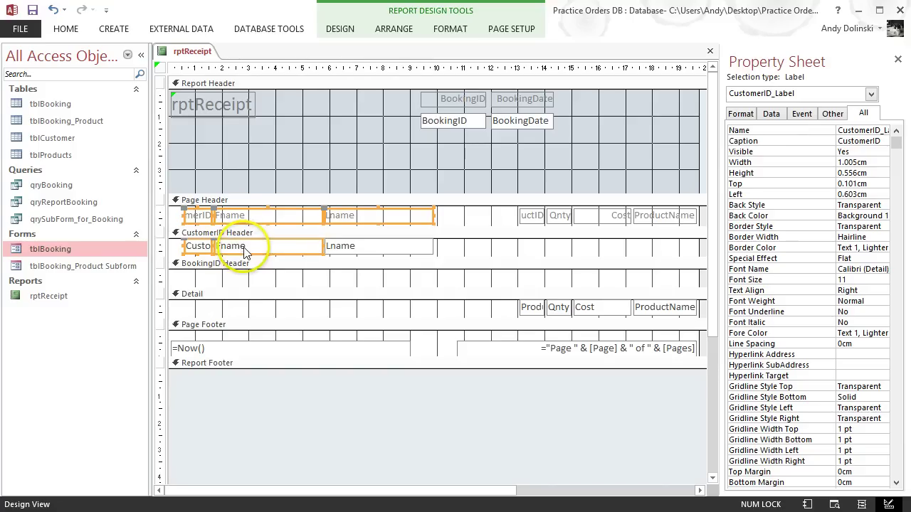
pyautogui.moveTo(254, 254); pyautogui.dragTo(240, 183)
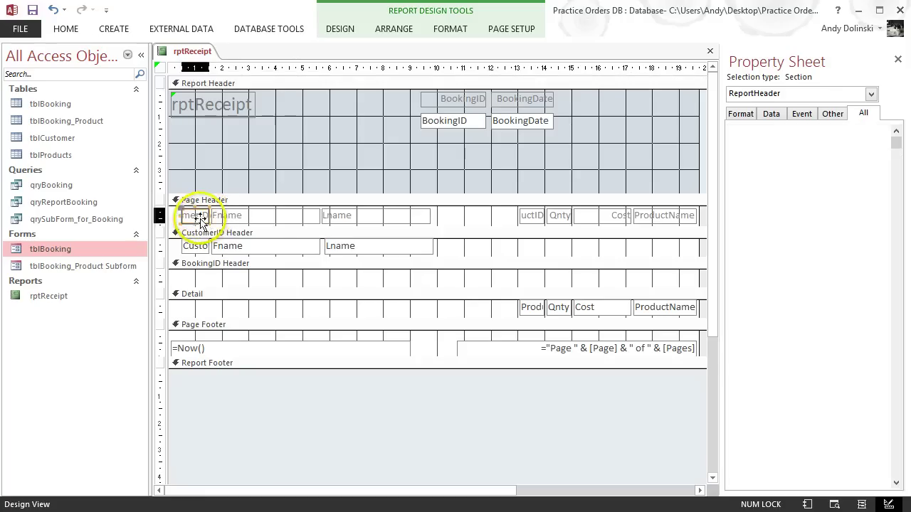
# Move the CustomerID, Fname and Lname labels from the Page Header into the Report Header, about 2.1 cm from its top.
pyautogui.moveTo(171, 206); pyautogui.dragTo(322, 229)
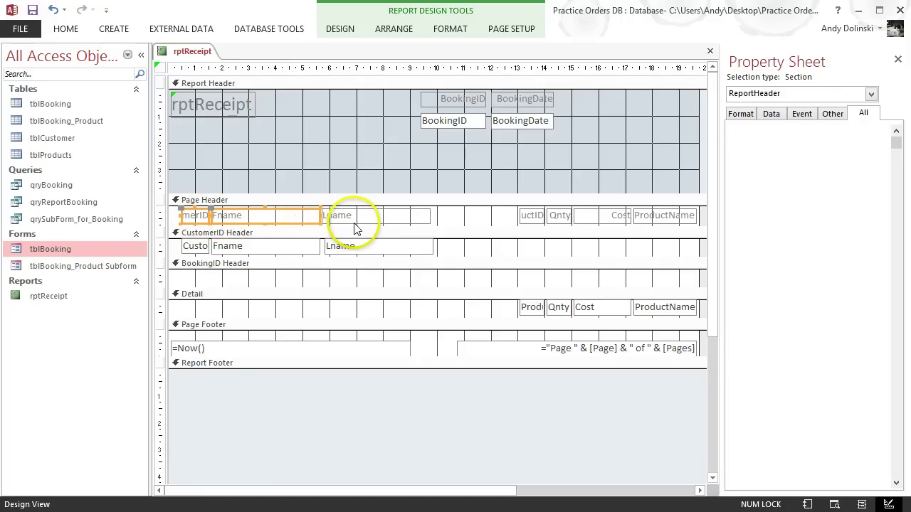
pyautogui.keyDown('shift'); pyautogui.click(354, 226); pyautogui.keyUp('shift')
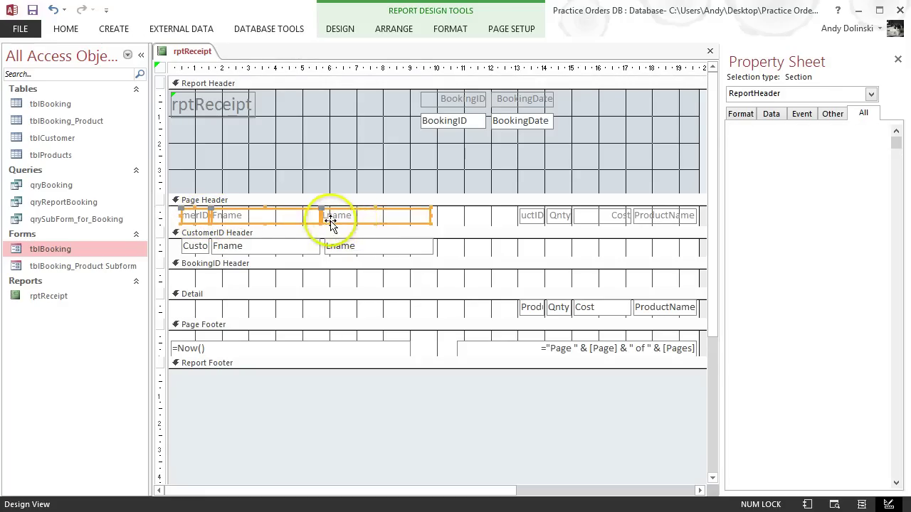
pyautogui.moveTo(330, 220); pyautogui.dragTo(321, 155)
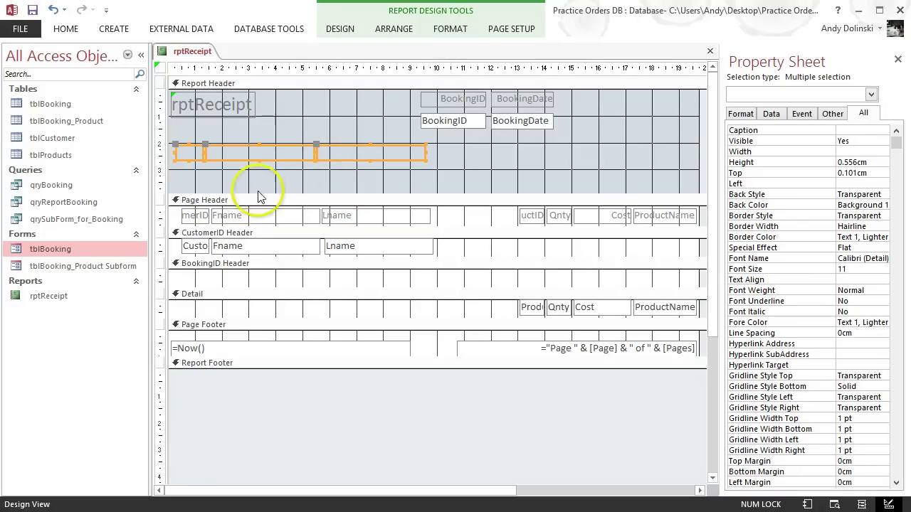
# Move the CustomerID, Fname and Lname text boxes from the CustomerID Header into the Report Header, directly beneath their labels.
pyautogui.click(201, 249)
pyautogui.keyDown('shift'); pyautogui.click(237, 246); pyautogui.keyUp('shift')
pyautogui.keyDown('shift'); pyautogui.click(342, 246); pyautogui.keyUp('shift')
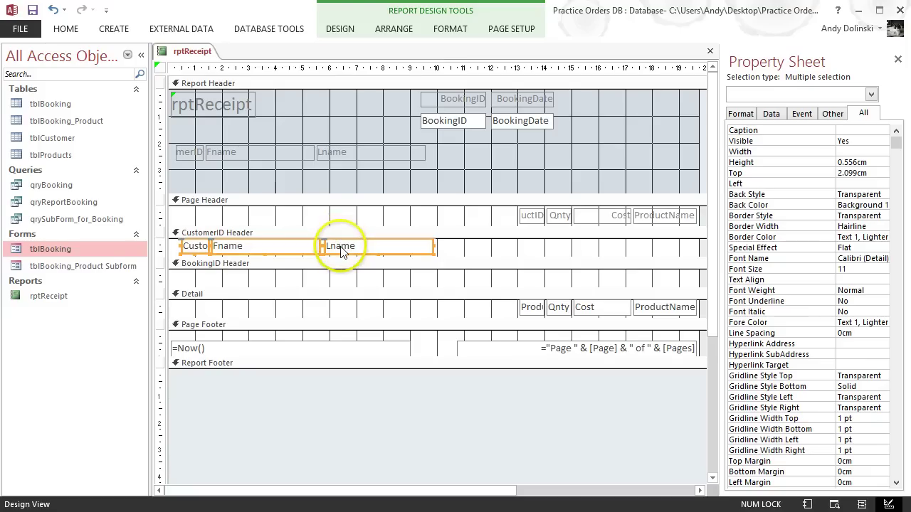
pyautogui.moveTo(340, 252); pyautogui.dragTo(347, 196)
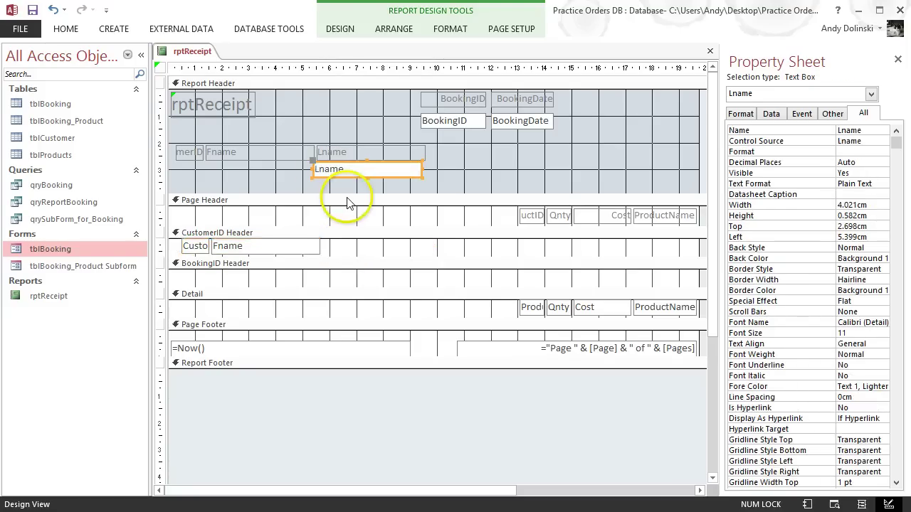
pyautogui.moveTo(291, 251); pyautogui.dragTo(292, 174)
pyautogui.moveTo(348, 173); pyautogui.dragTo(350, 171)
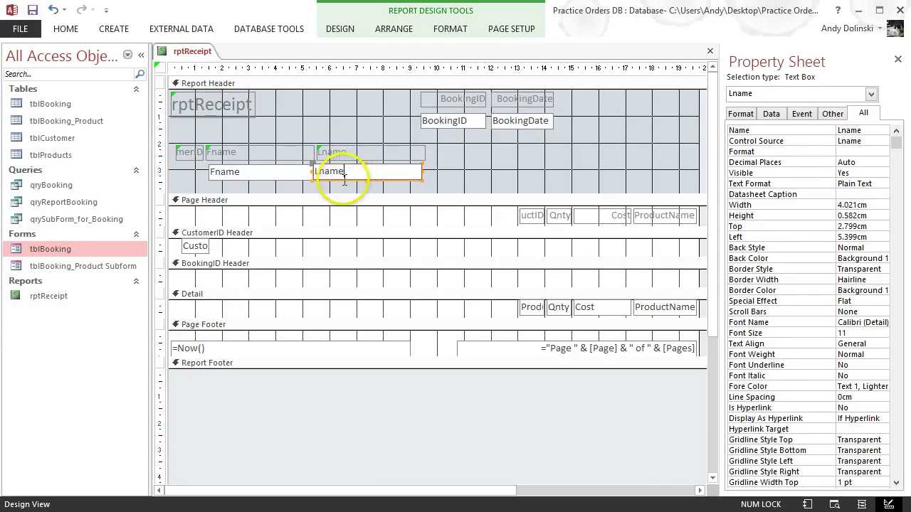
pyautogui.click(275, 174)
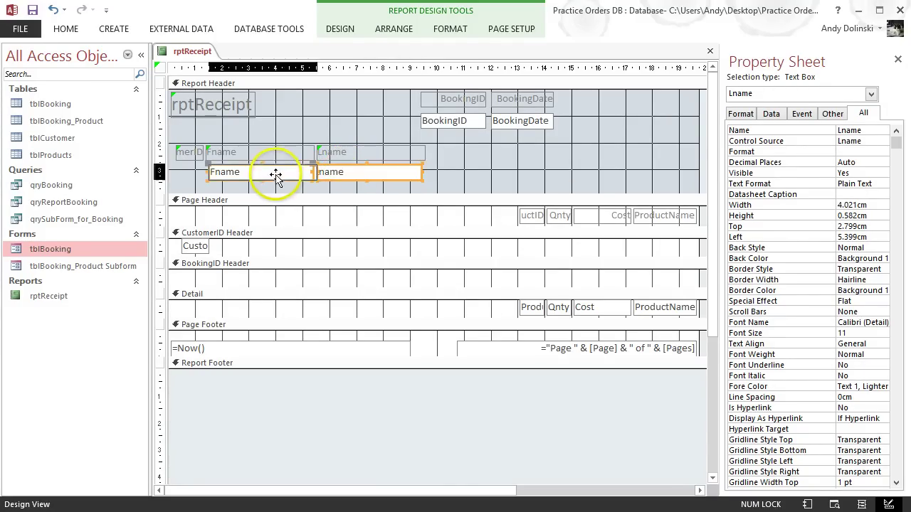
pyautogui.moveTo(201, 255); pyautogui.dragTo(230, 179)
# Line up the Fname and Lname text boxes under their labels in the Report Header without overlap.
pyautogui.click(244, 177)
pyautogui.click(329, 178)
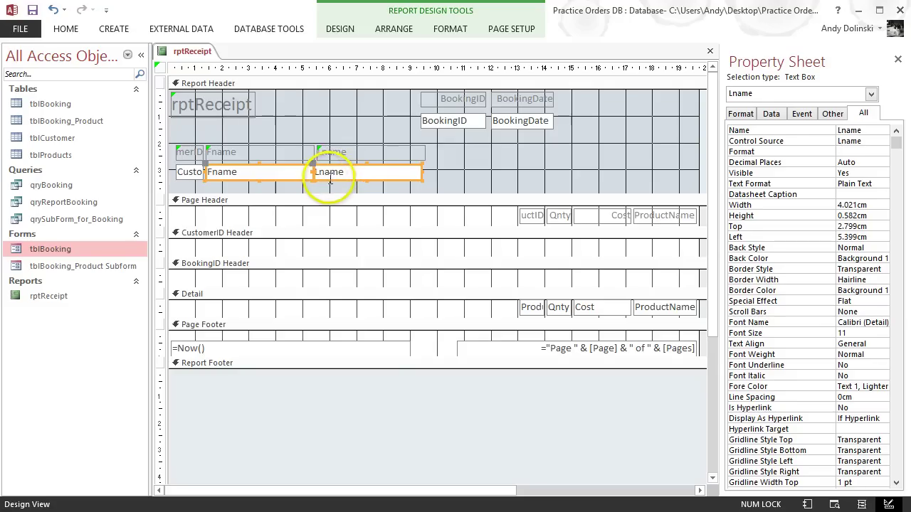
pyautogui.moveTo(327, 182); pyautogui.dragTo(325, 190)
pyautogui.click(325, 190)
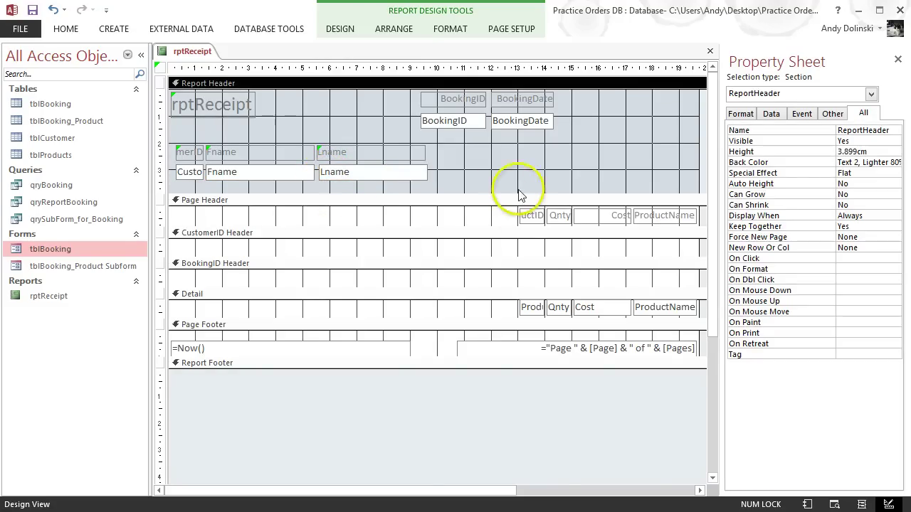
# Collapse the empty CustomerID Header section to a height of 0 cm.
pyautogui.click(524, 216)
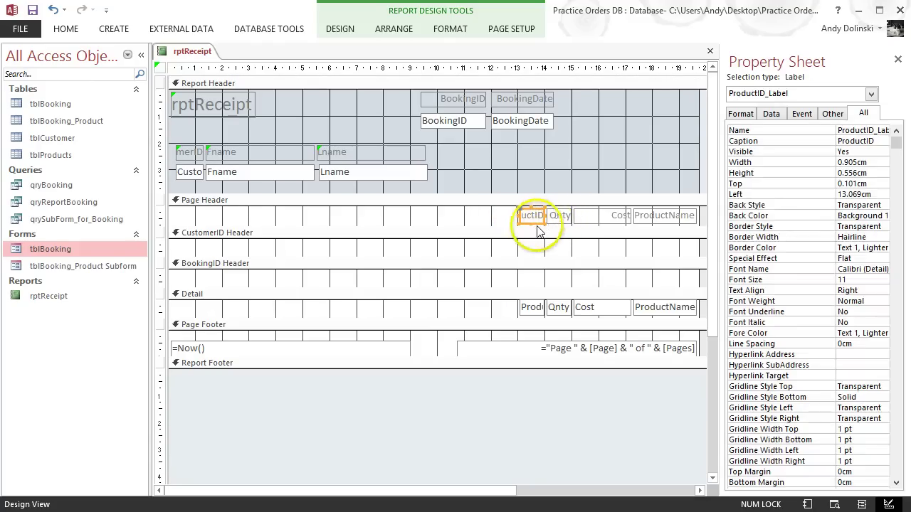
pyautogui.click(218, 255)
pyautogui.moveTo(212, 264); pyautogui.dragTo(230, 240)
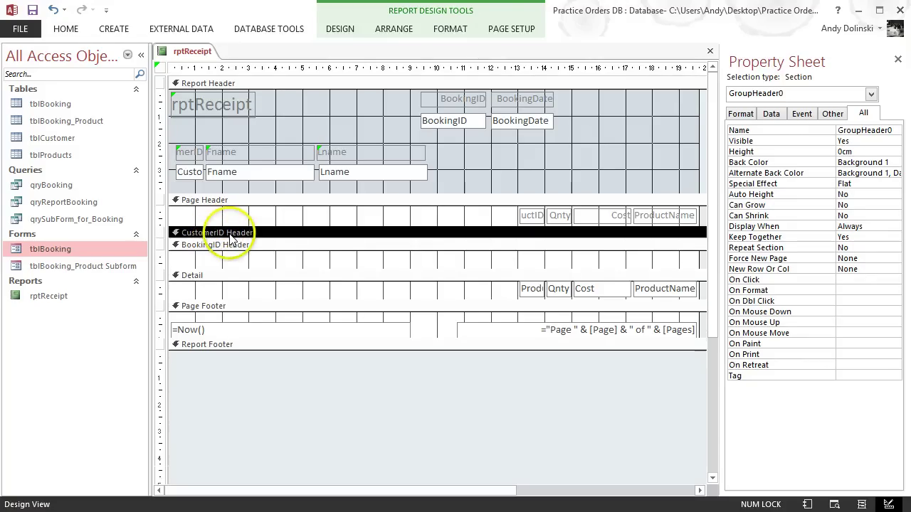
# Place the ProductID label and text box about 0.2 cm from the left edge, about 2.5 cm wide, and collapse the empty BookingID Header.
pyautogui.click(528, 216)
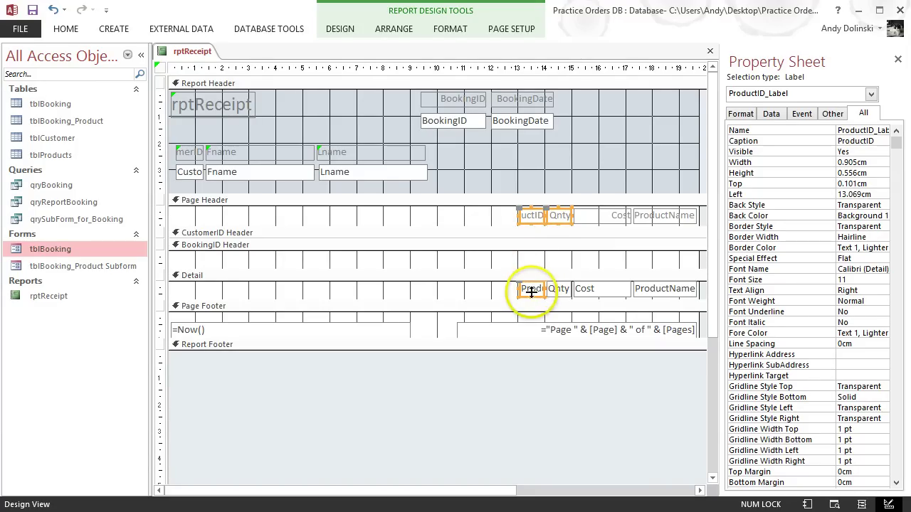
pyautogui.click(560, 229)
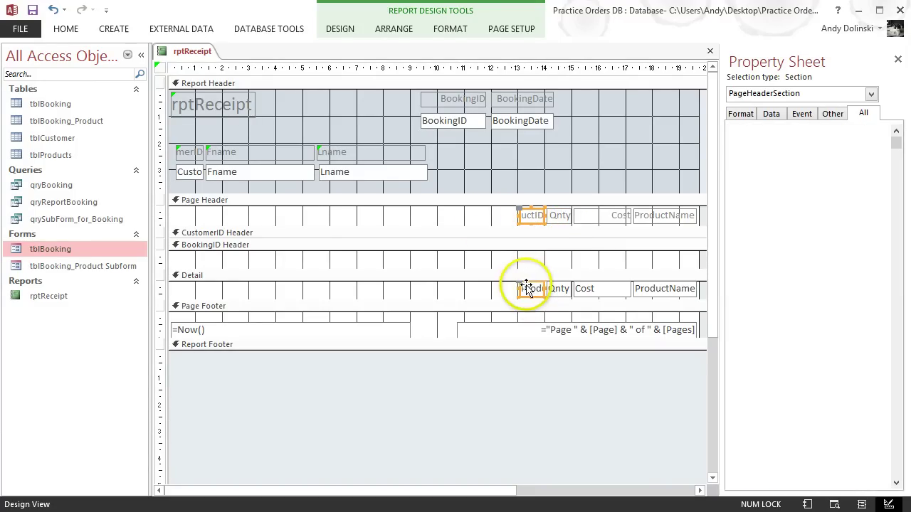
pyautogui.moveTo(526, 288); pyautogui.dragTo(184, 289)
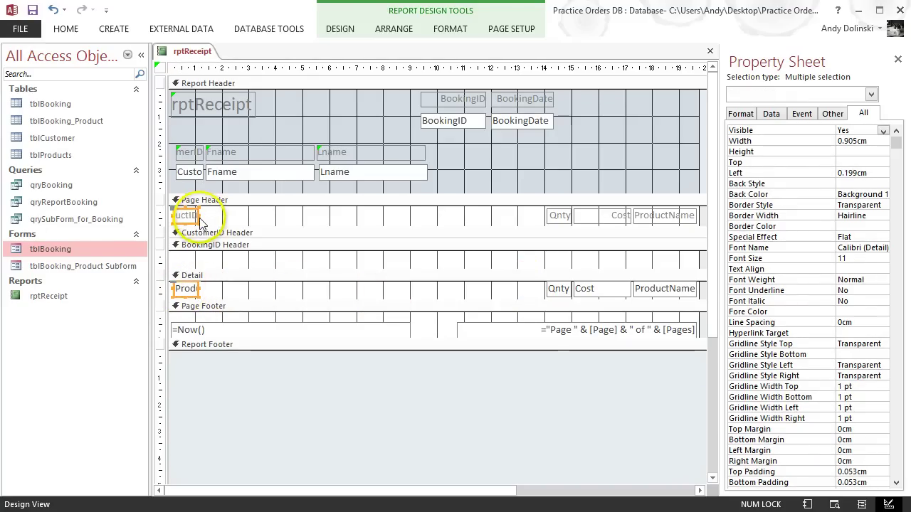
pyautogui.moveTo(197, 214); pyautogui.dragTo(242, 214)
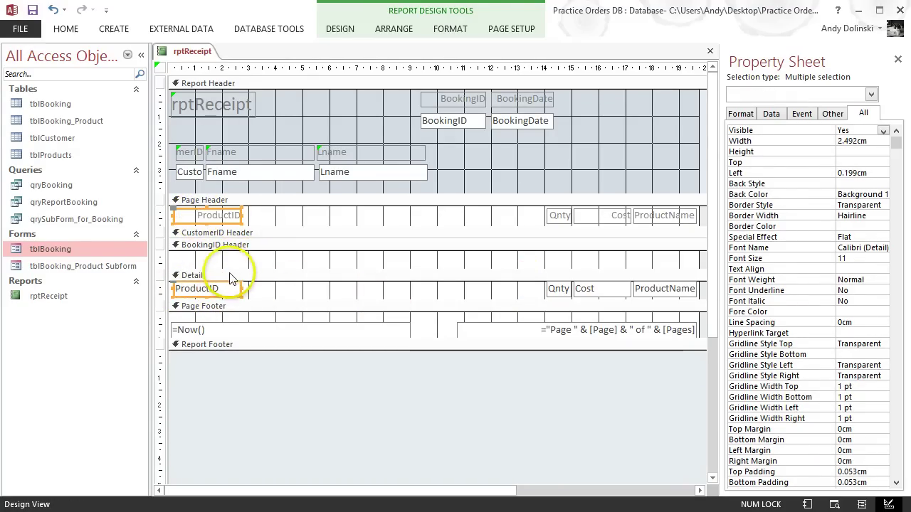
pyautogui.moveTo(230, 269); pyautogui.dragTo(234, 245)
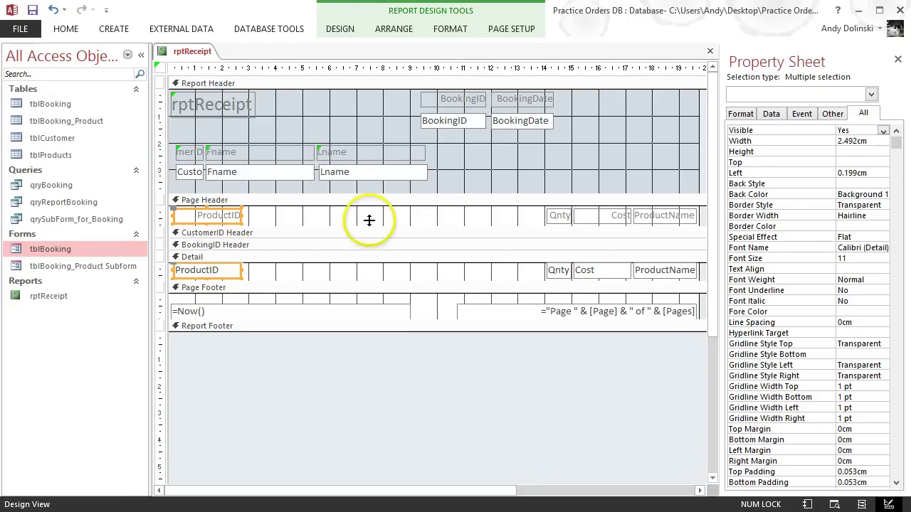
# Move the ProductName label and text box beside ProductID, about 2.9 cm from the left edge, and widen them to about 3.8 cm.
pyautogui.click(636, 215)
pyautogui.keyDown('shift'); pyautogui.click(650, 275); pyautogui.keyUp('shift')
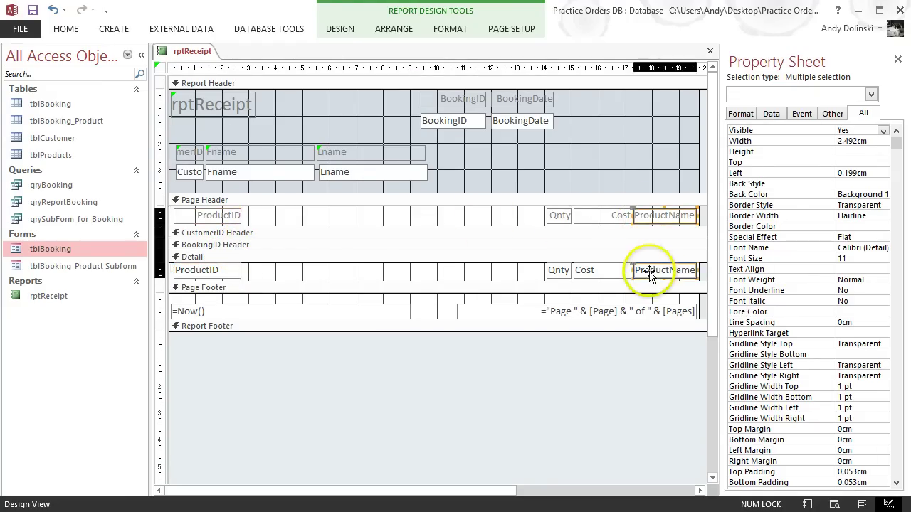
pyautogui.moveTo(650, 276); pyautogui.dragTo(264, 270)
pyautogui.moveTo(311, 215); pyautogui.dragTo(350, 213)
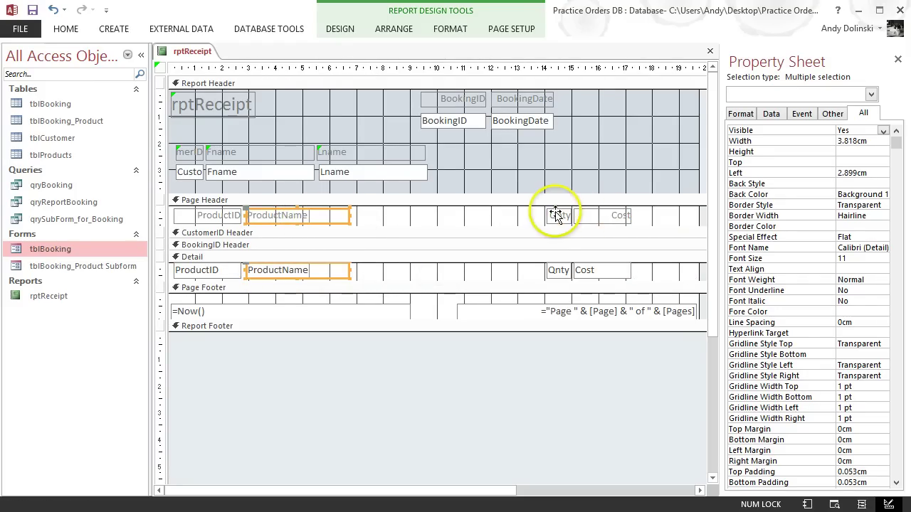
# Move the Qnty label and text box to about 7 cm from the left edge and the Cost pair directly to their right.
pyautogui.keyDown('shift'); pyautogui.click(559, 215); pyautogui.keyUp('shift')
pyautogui.click(560, 273)
pyautogui.moveTo(555, 272); pyautogui.dragTo(369, 273)
pyautogui.click(591, 217)
pyautogui.keyDown('shift'); pyautogui.click(582, 271); pyautogui.keyUp('shift')
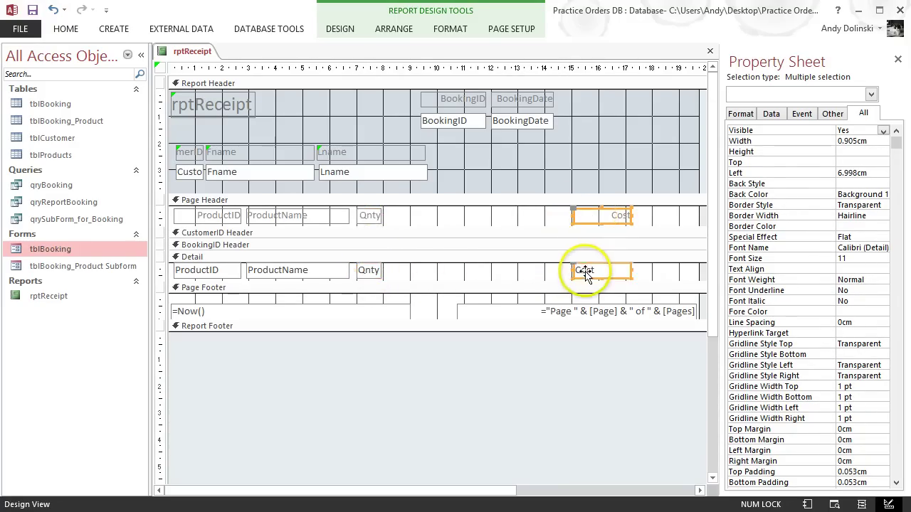
pyautogui.moveTo(594, 277)
pyautogui.mouseDown()
pyautogui.moveTo(399, 266)
pyautogui.moveTo(410, 269)
pyautogui.mouseUp()
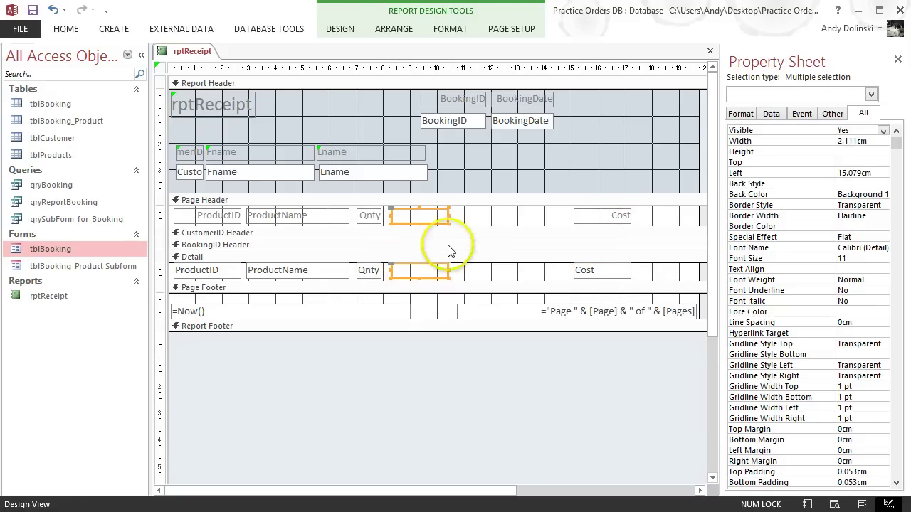
pyautogui.click(482, 217)
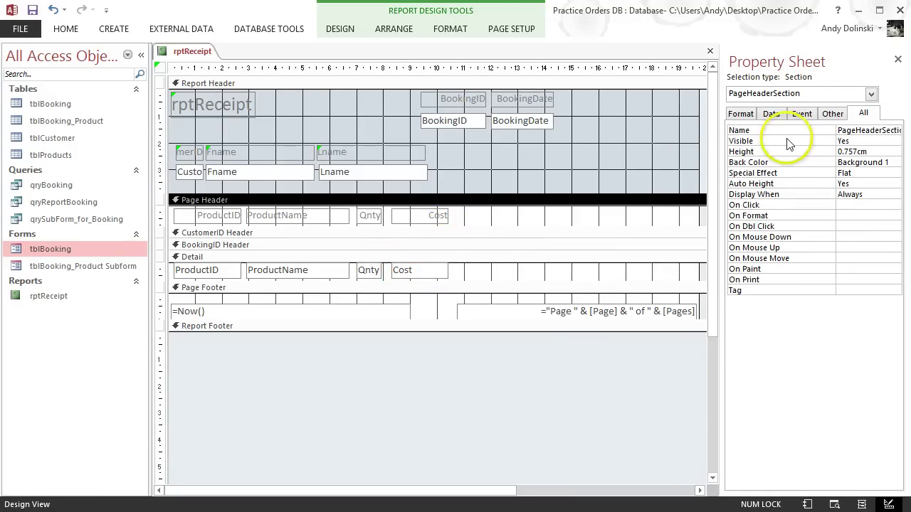
# Add an unbound text box to the Detail section, about 15.9 cm from the left edge.
pyautogui.click(336, 32)
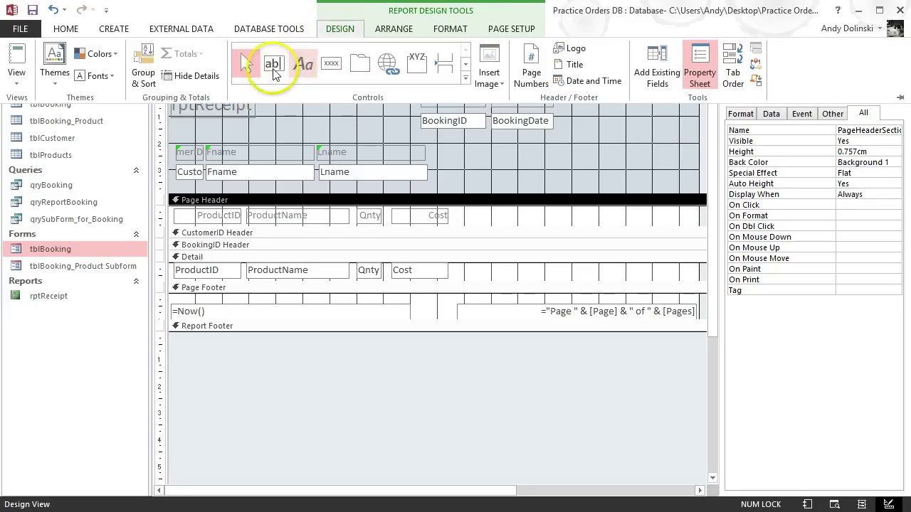
pyautogui.click(272, 64)
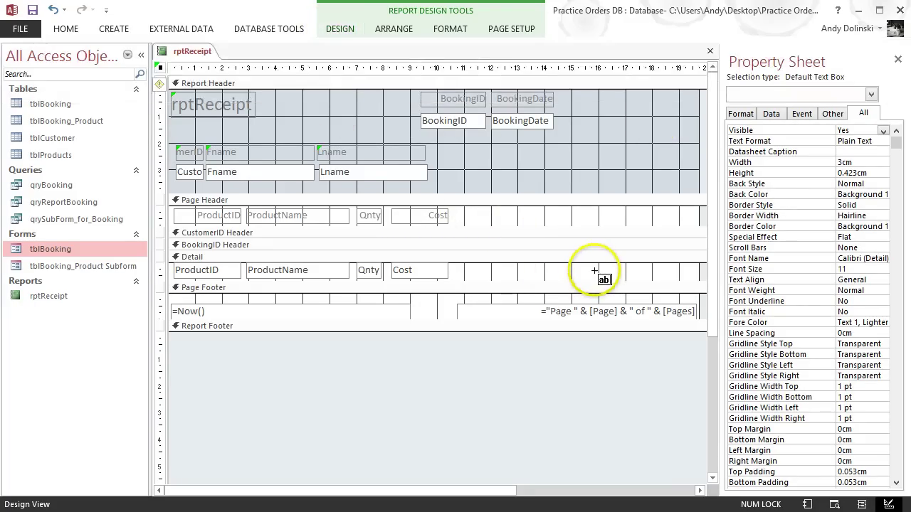
pyautogui.click(595, 271)
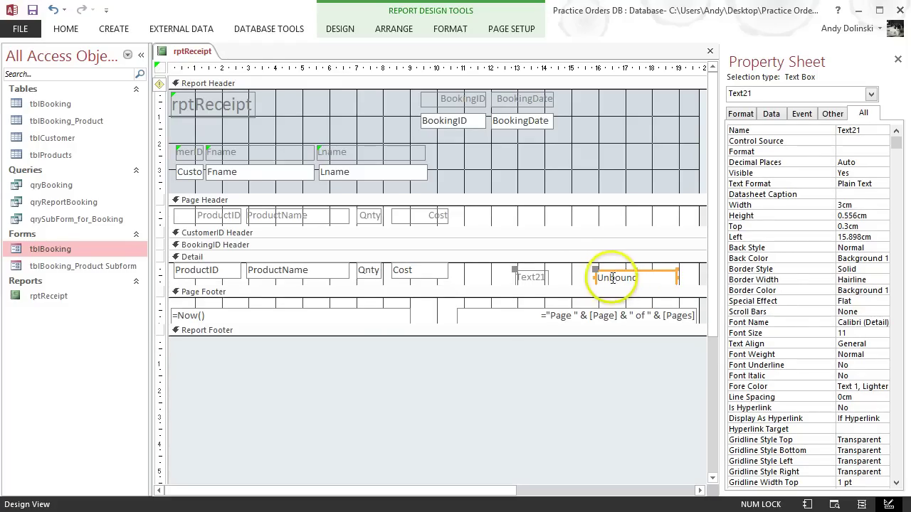
# Caption the new text box's label SubTotal and remove that label from the Detail section.
pyautogui.click(538, 277)
pyautogui.doubleClick(538, 277)
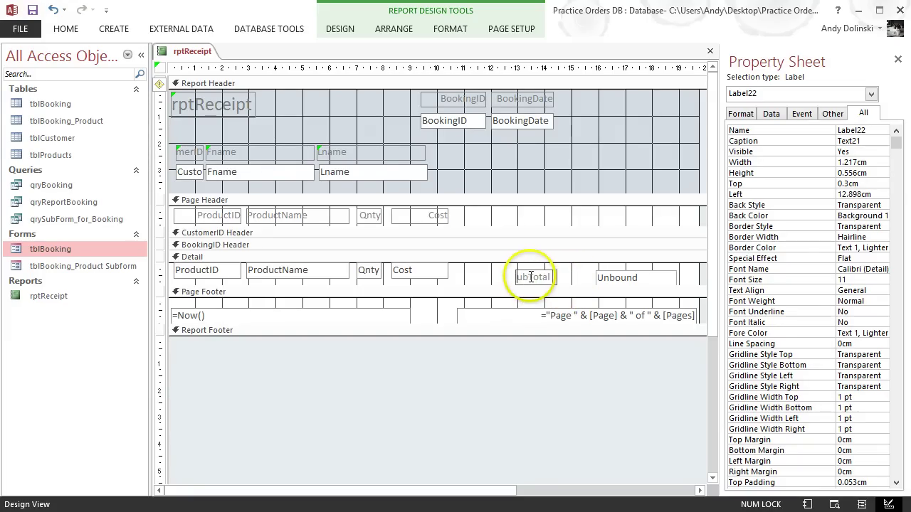
pyautogui.click(572, 277)
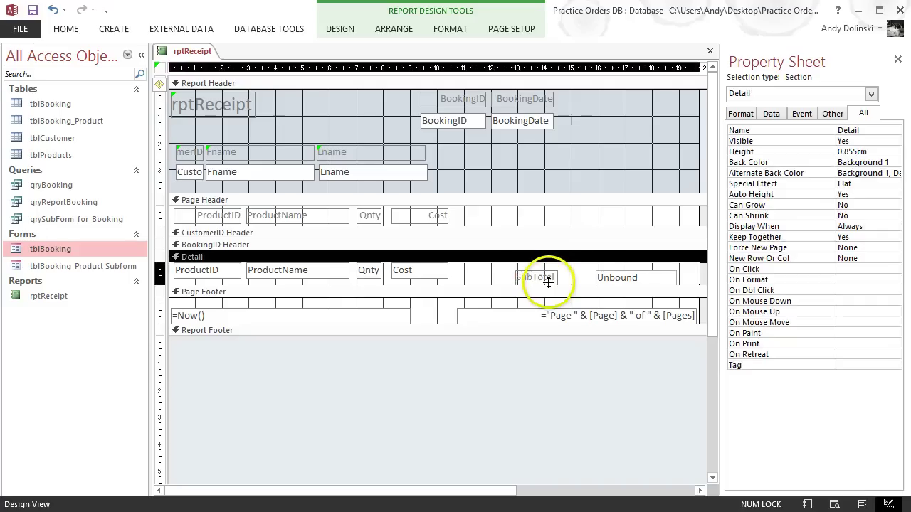
pyautogui.click(521, 276)
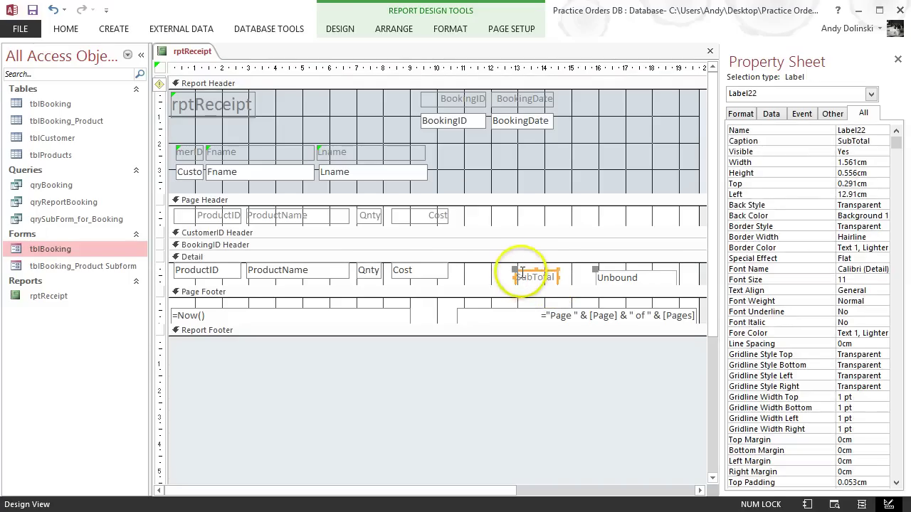
pyautogui.press('Delete')
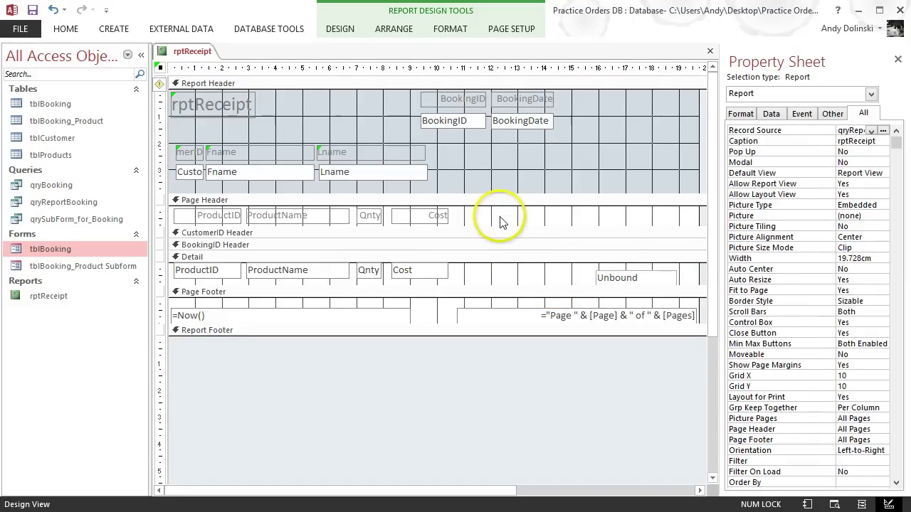
# Paste the SubTotal label into the Page Header beside Cost and move the unbound Detail text box beneath it, about 10.6 cm from the left edge.
pyautogui.click(500, 222)
pyautogui.rightClick(500, 221)
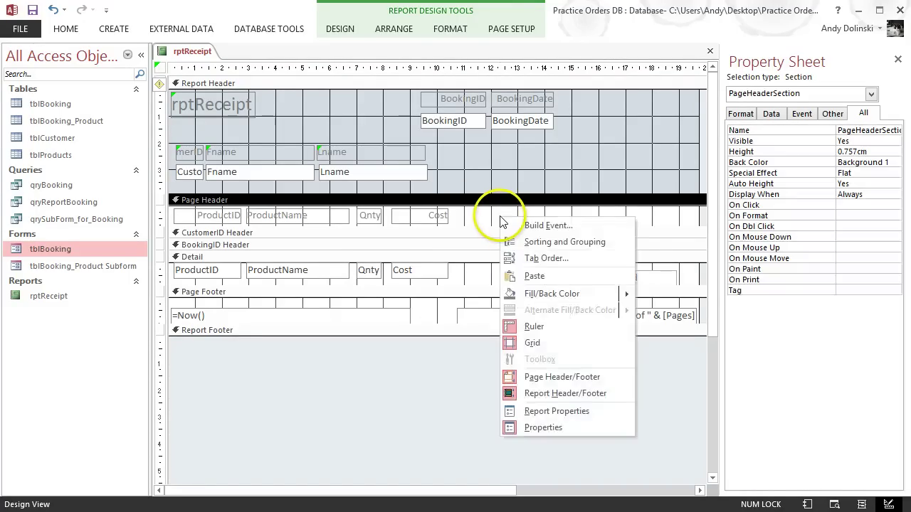
pyautogui.click(533, 276)
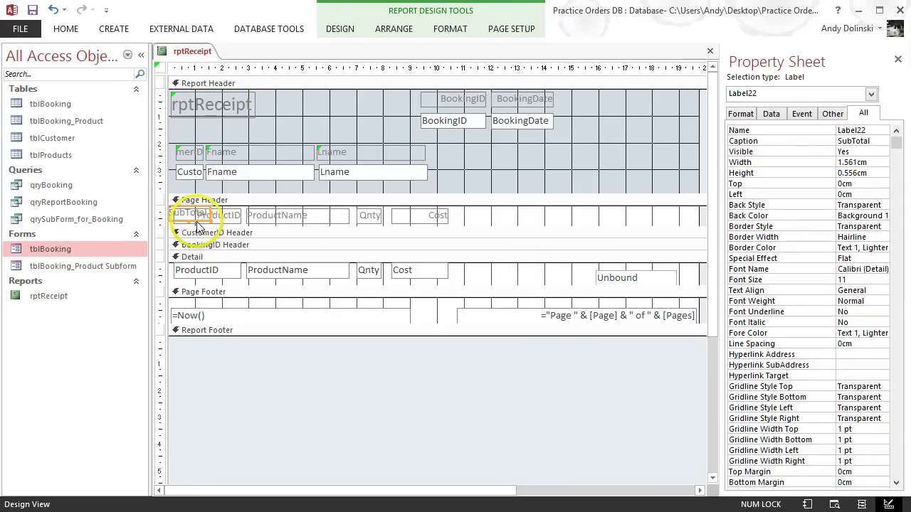
pyautogui.moveTo(199, 226); pyautogui.dragTo(482, 225)
pyautogui.click(627, 272)
pyautogui.moveTo(630, 270); pyautogui.dragTo(484, 265)
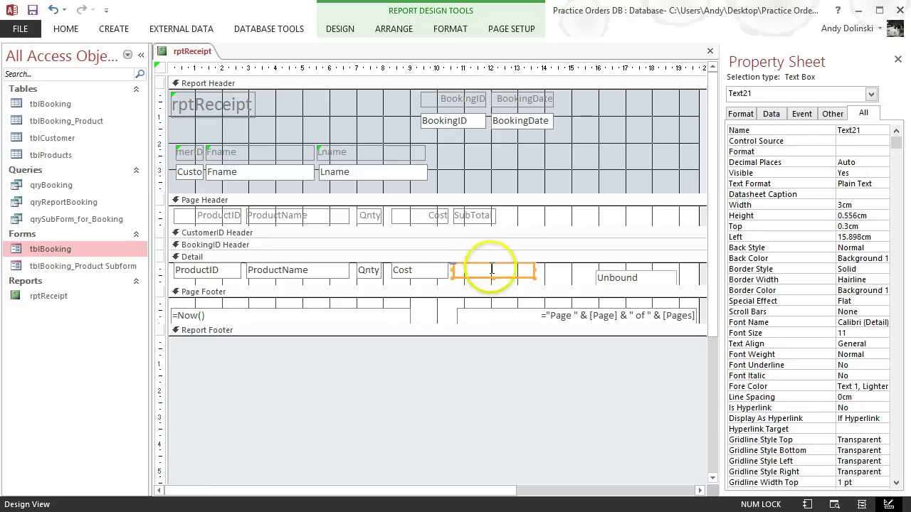
# Name the unbound Detail text box mySubTotal and build its control source expression as =[Qnty]*[Cost].
pyautogui.click(873, 130)
pyautogui.moveTo(872, 130); pyautogui.dragTo(824, 129)
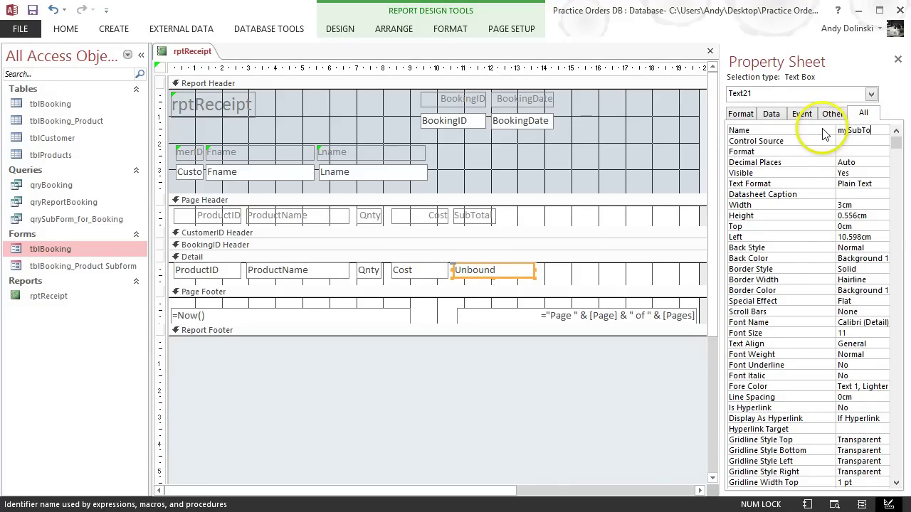
pyautogui.click(885, 141)
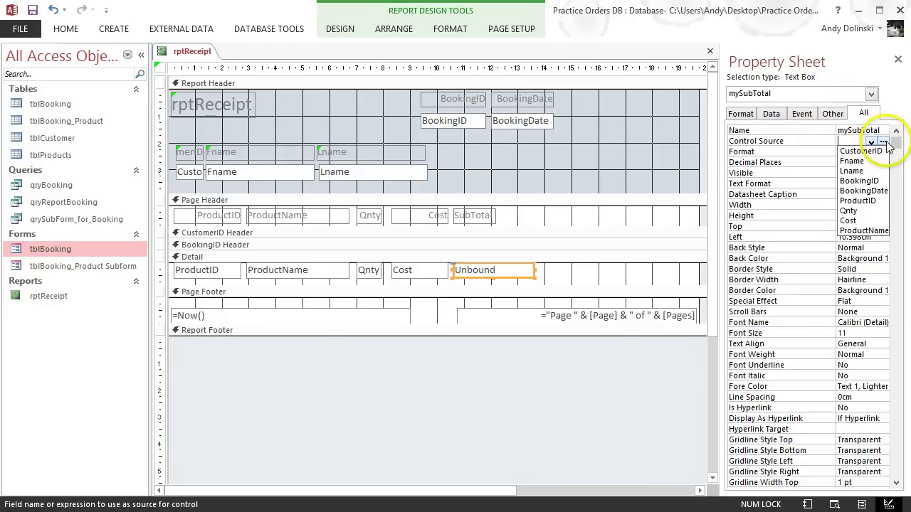
pyautogui.click(883, 141)
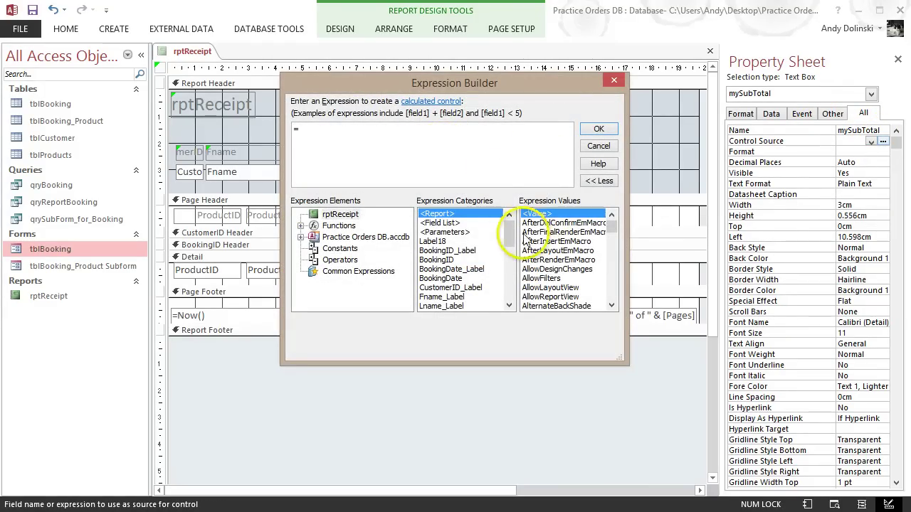
pyautogui.moveTo(508, 237); pyautogui.dragTo(509, 266)
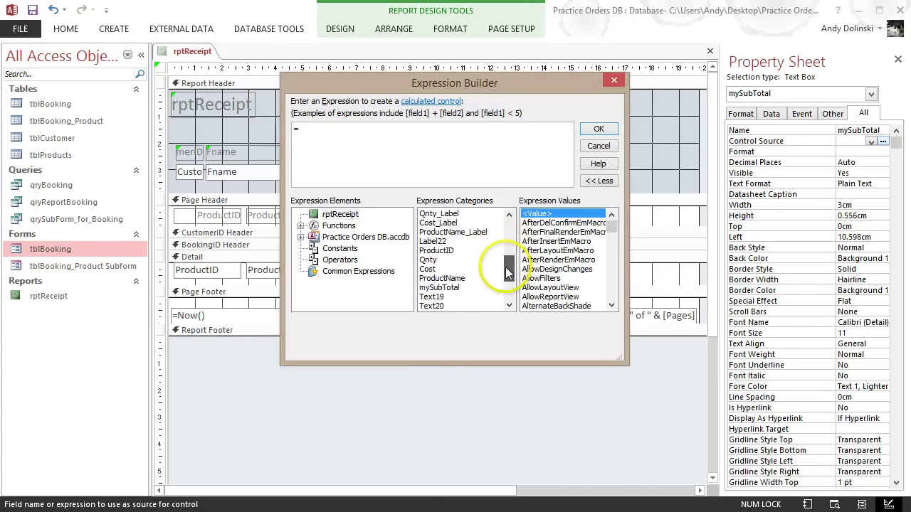
pyautogui.doubleClick(435, 261)
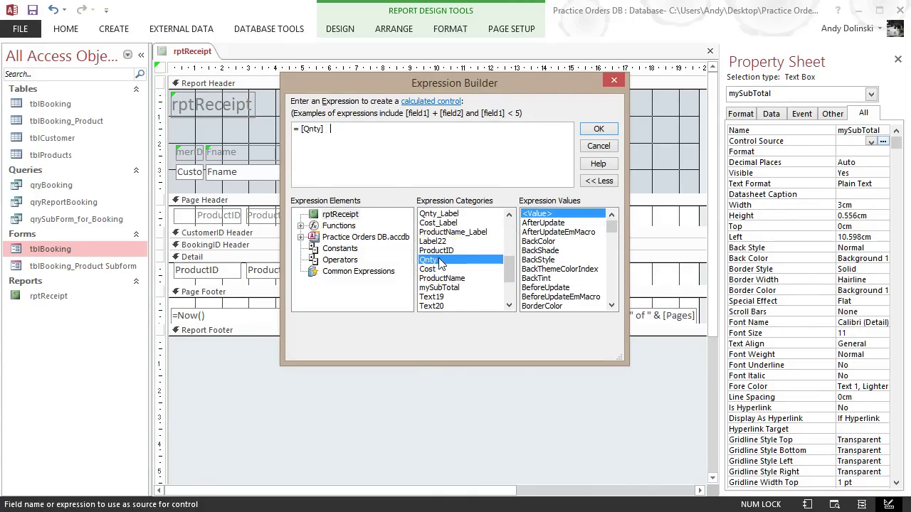
pyautogui.click(431, 270)
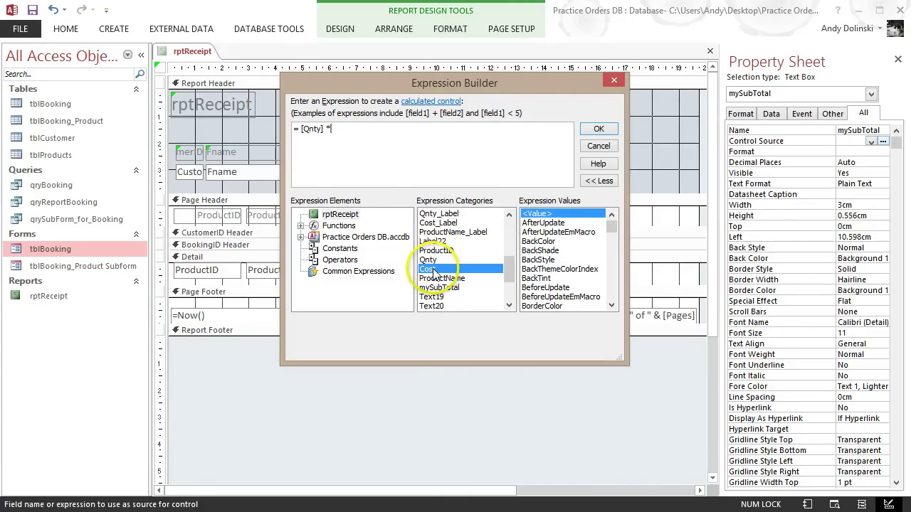
pyautogui.click(600, 128)
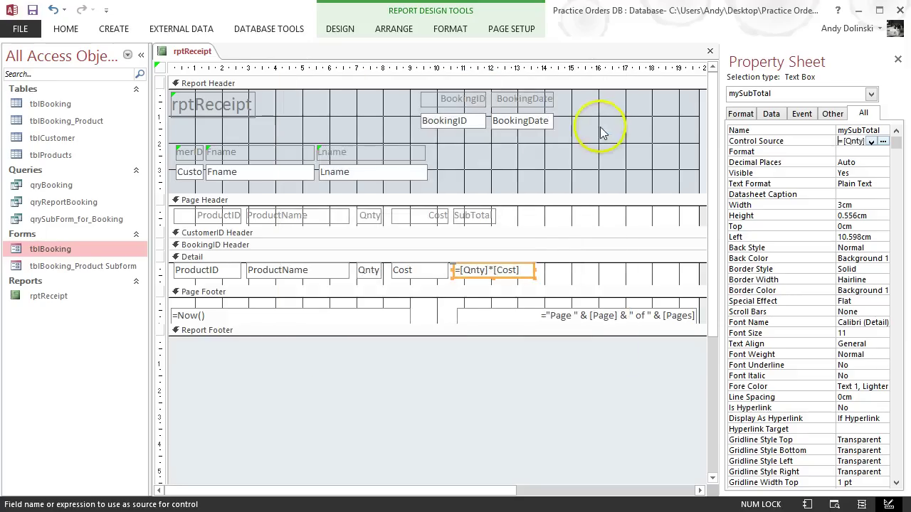
# Trim the Detail section's height slightly and set the mySubTotal text box's format to Currency.
pyautogui.click(528, 273)
pyautogui.moveTo(521, 284); pyautogui.dragTo(524, 275)
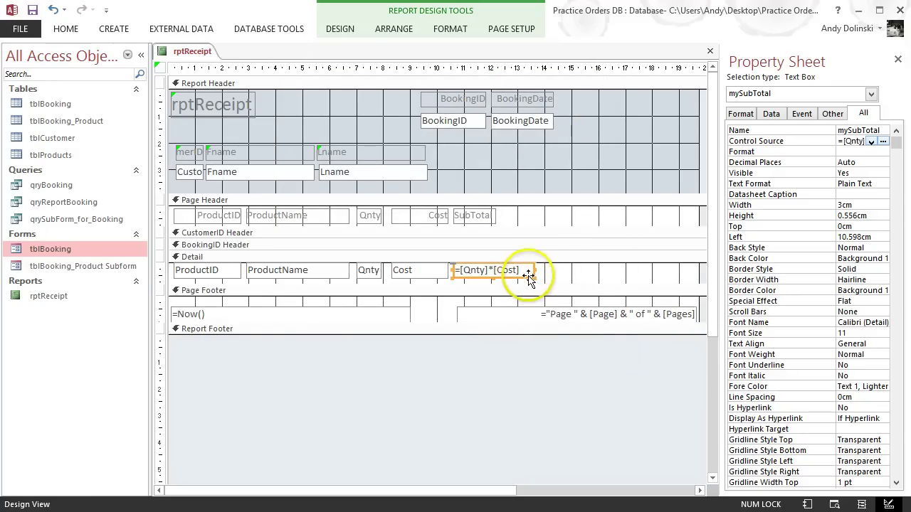
pyautogui.click(882, 151)
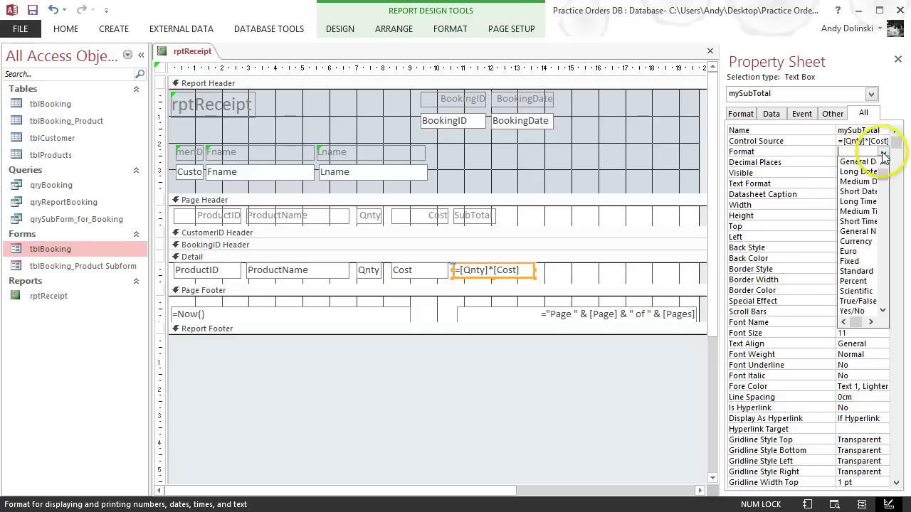
pyautogui.click(858, 242)
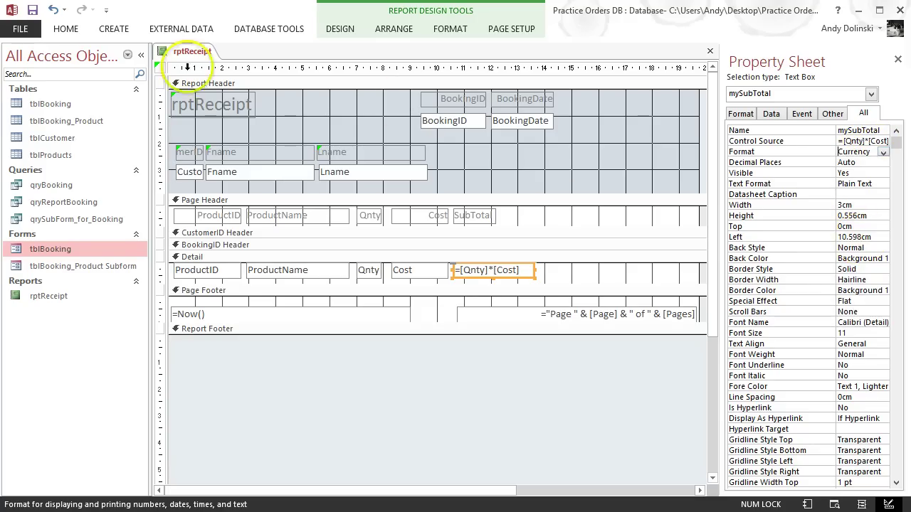
# Preview the receipt in Report View for BookingID 1, check the SubTotal column, and return to Design View.
pyautogui.click(344, 28)
pyautogui.click(17, 61)
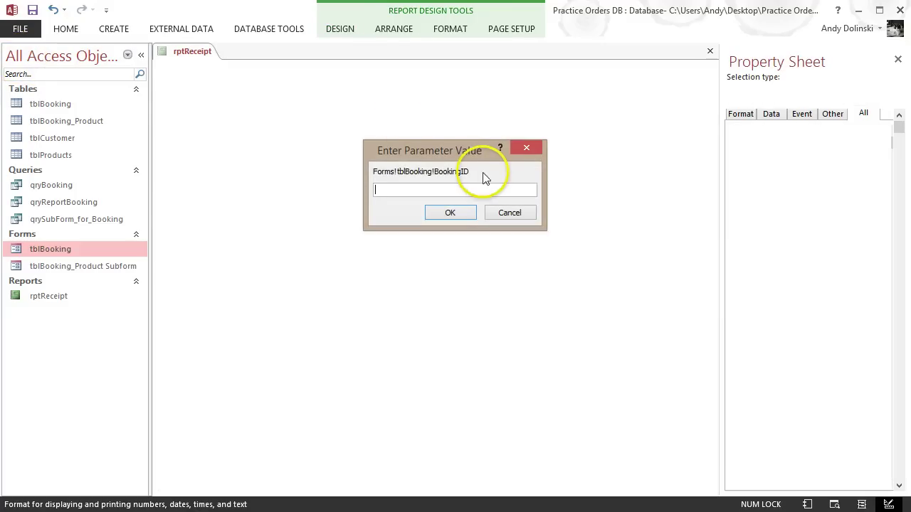
pyautogui.press('Return')
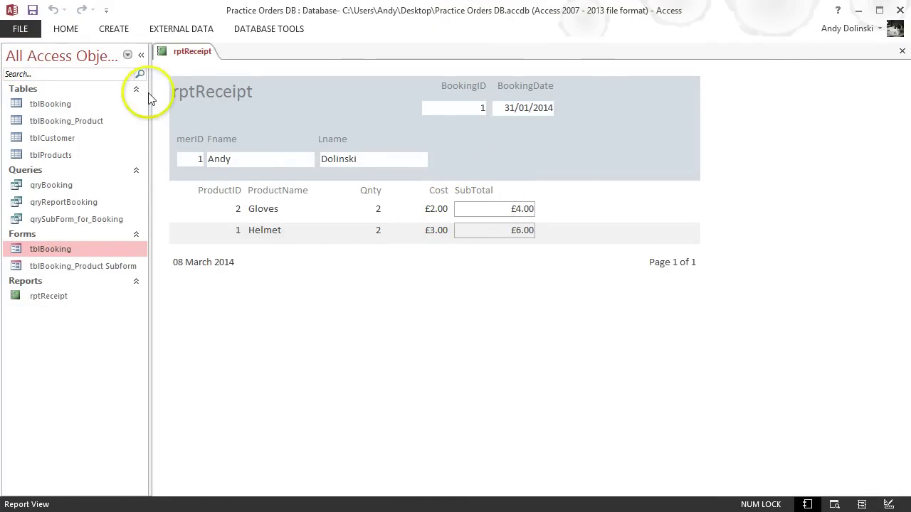
pyautogui.click(256, 32)
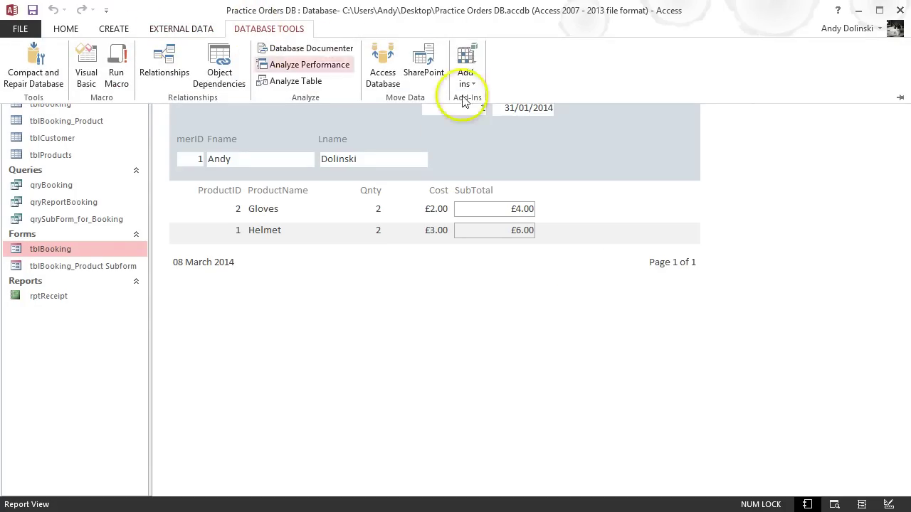
pyautogui.click(580, 276)
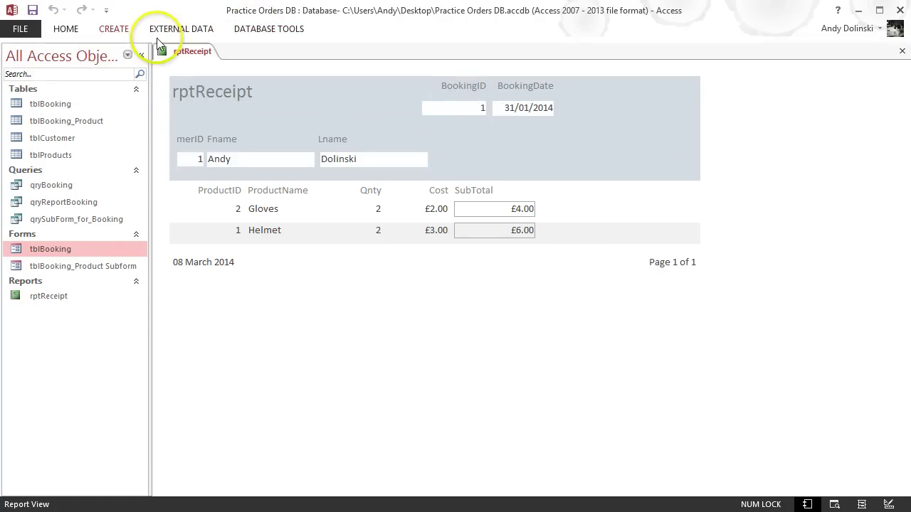
pyautogui.click(65, 29)
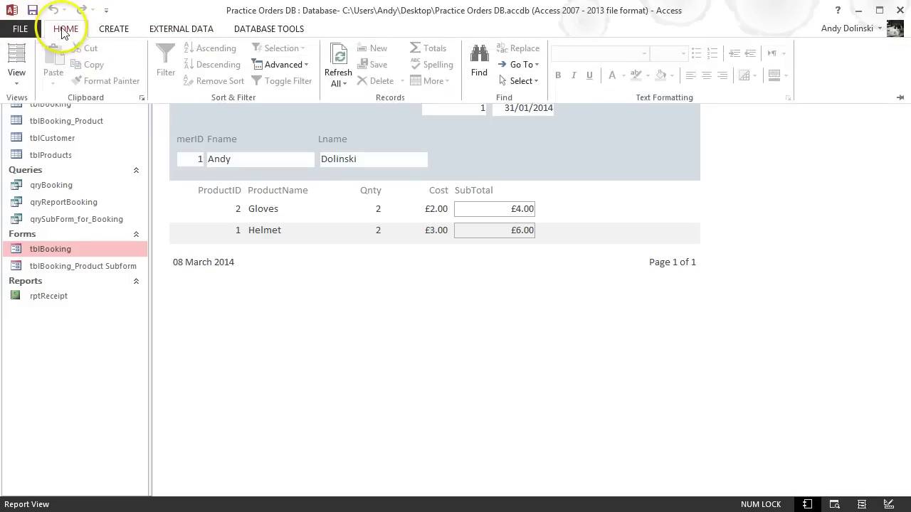
pyautogui.click(16, 67)
pyautogui.click(43, 194)
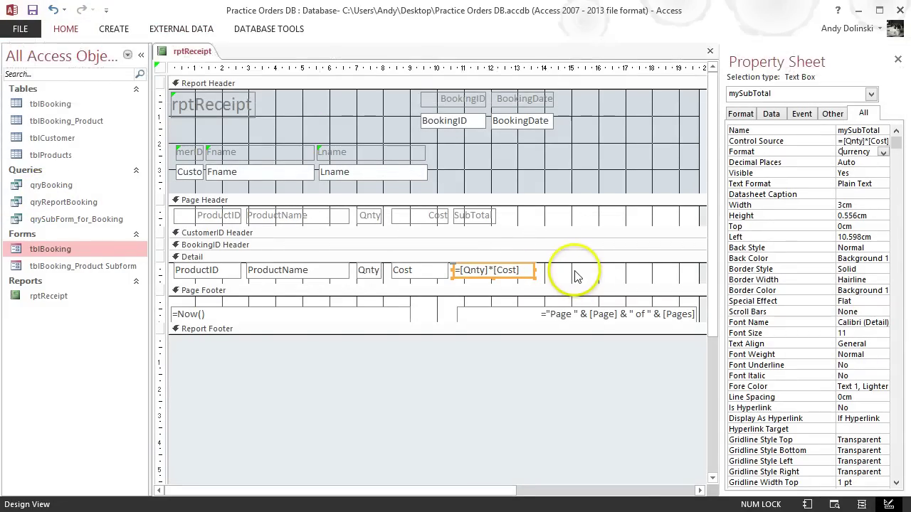
# Set the border style of the mySubTotal text box in the Detail section to Transparent.
pyautogui.click(527, 273)
pyautogui.click(530, 281)
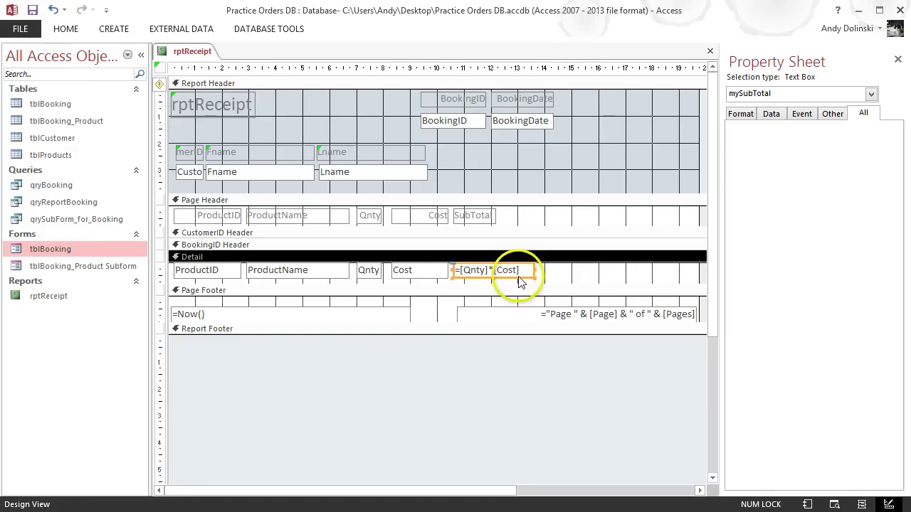
pyautogui.click(523, 271)
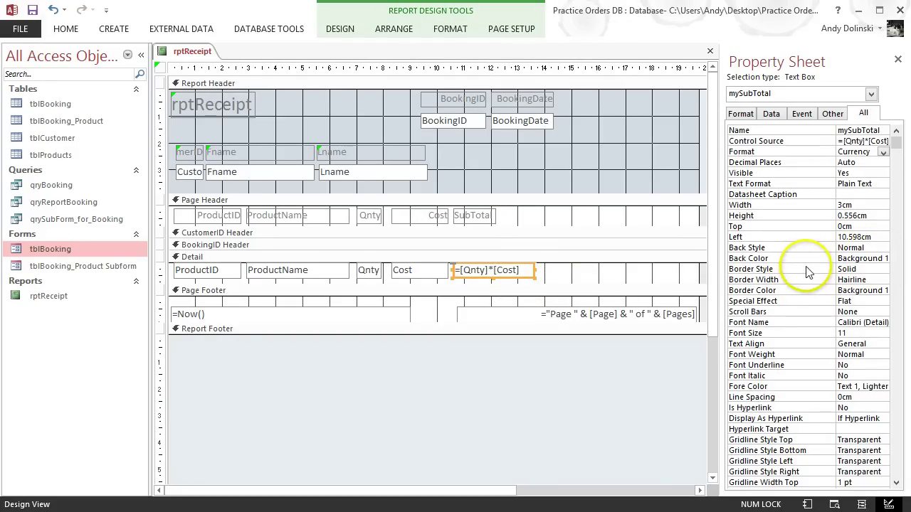
pyautogui.click(875, 269)
pyautogui.click(883, 270)
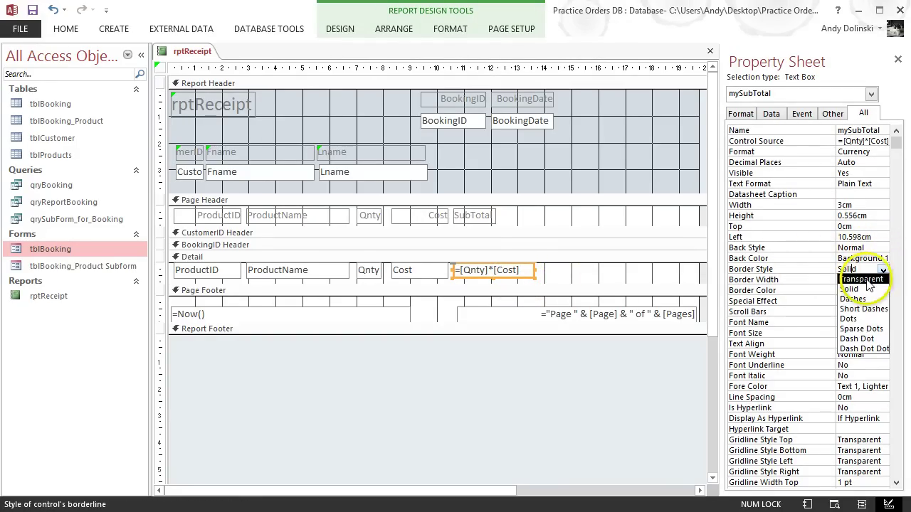
pyautogui.click(863, 279)
# Change the Report Header section's background fill to white.
pyautogui.rightClick(595, 145)
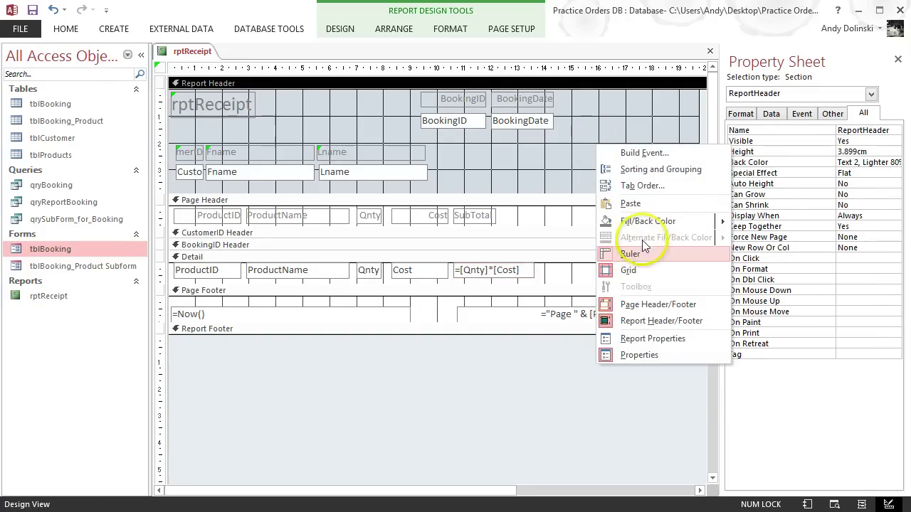
pyautogui.moveTo(644, 222)
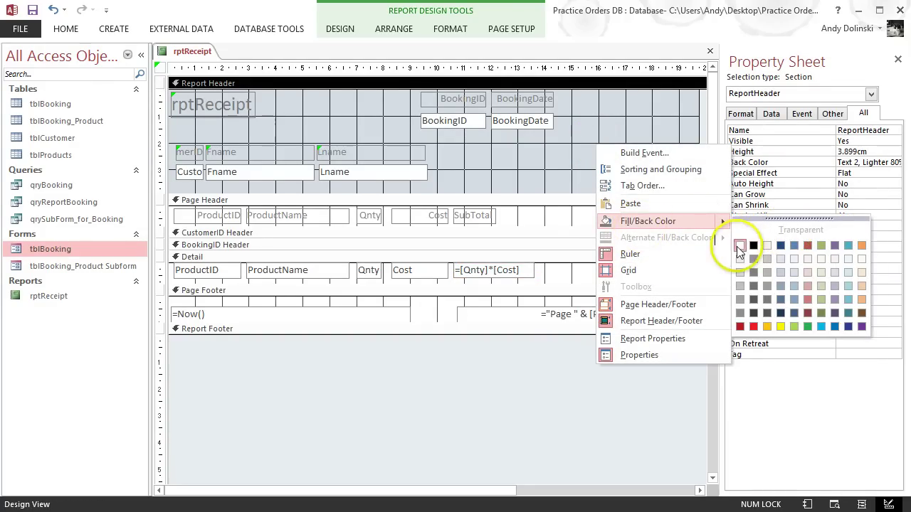
pyautogui.click(739, 246)
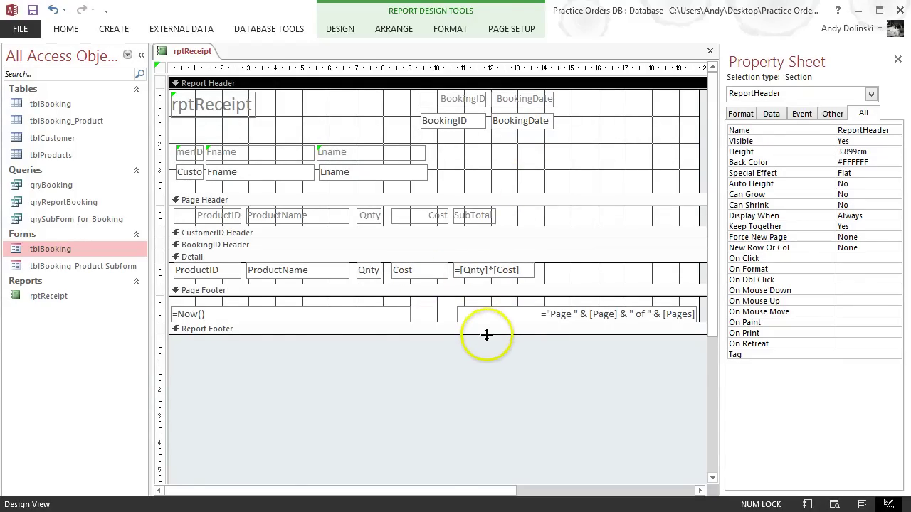
# Expand the Report Footer to about 2.1 cm high and add an unbound text box there, about 10.9 cm from the left edge.
pyautogui.moveTo(486, 335); pyautogui.dragTo(471, 392)
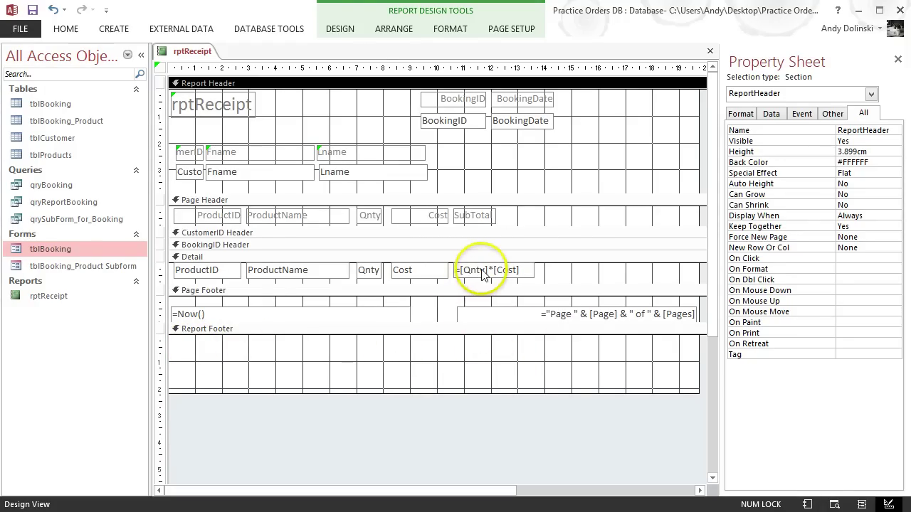
pyautogui.click(340, 30)
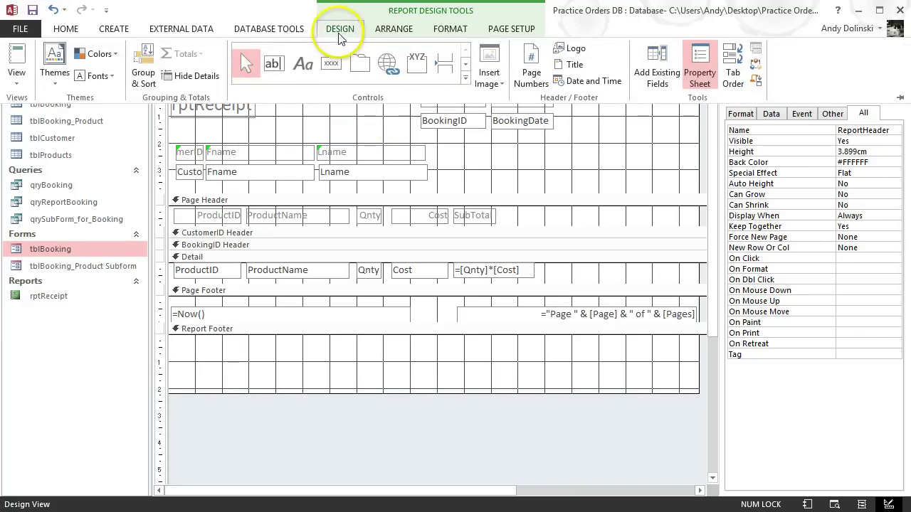
pyautogui.click(273, 67)
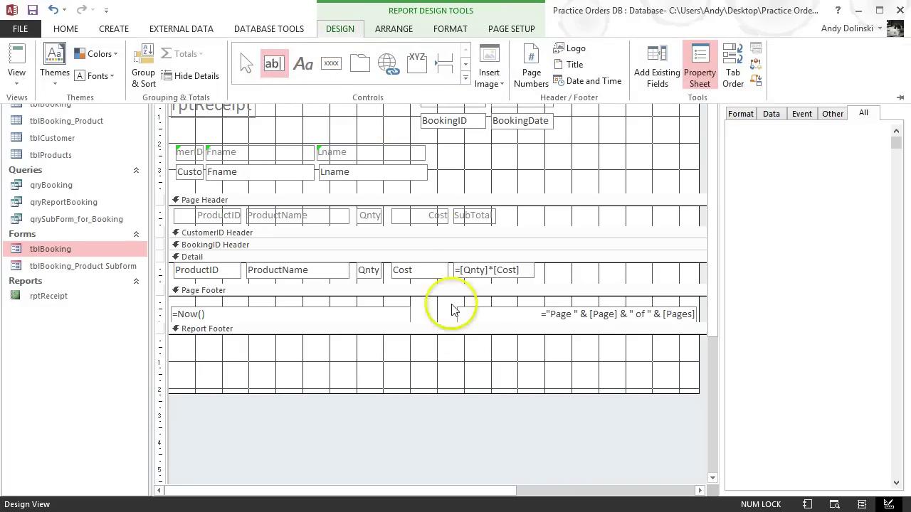
pyautogui.click(466, 358)
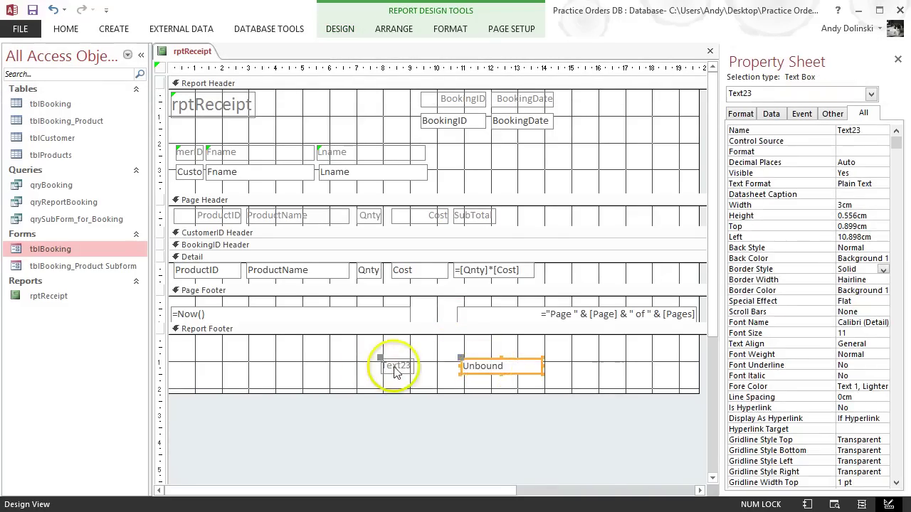
# Change the caption of the Report Footer text box's label to TOTAL.
pyautogui.click(400, 366)
pyautogui.moveTo(387, 366); pyautogui.dragTo(427, 368)
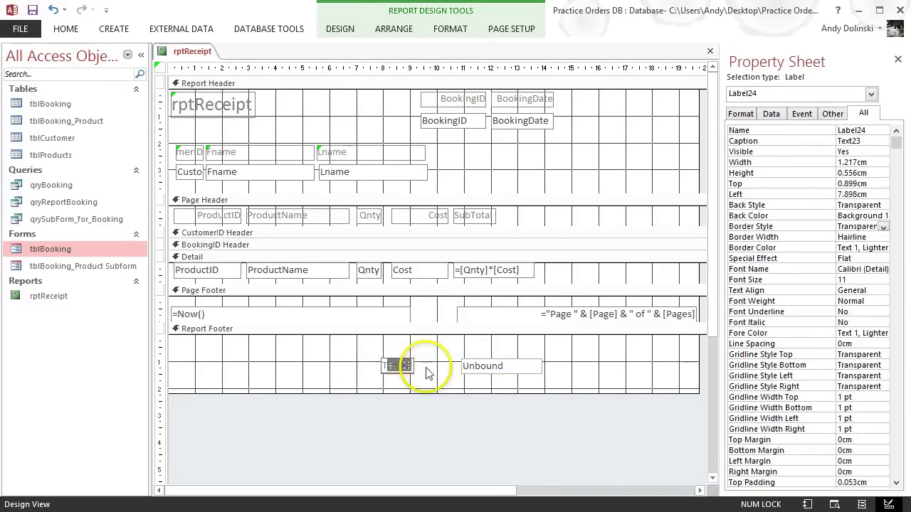
pyautogui.write('TOTAL')
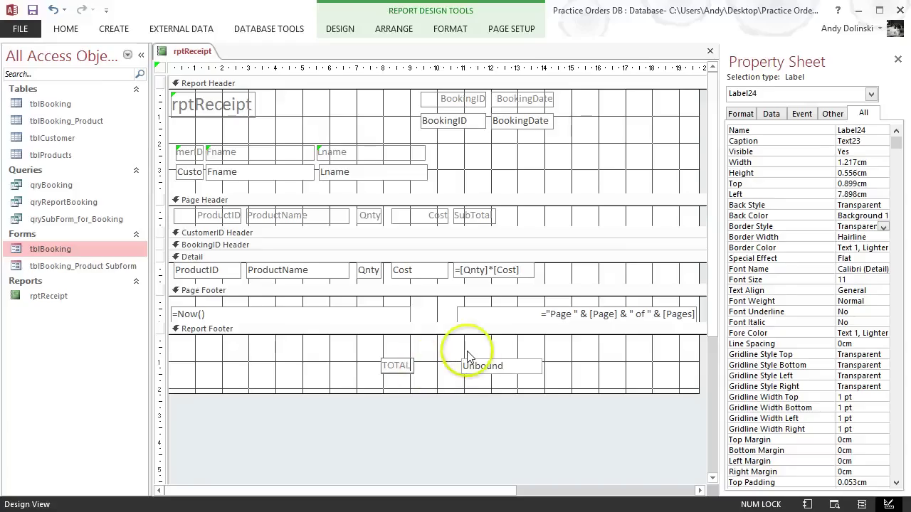
# Name the unbound Report Footer text box TOTAL and open its contents for editing.
pyautogui.click(475, 365)
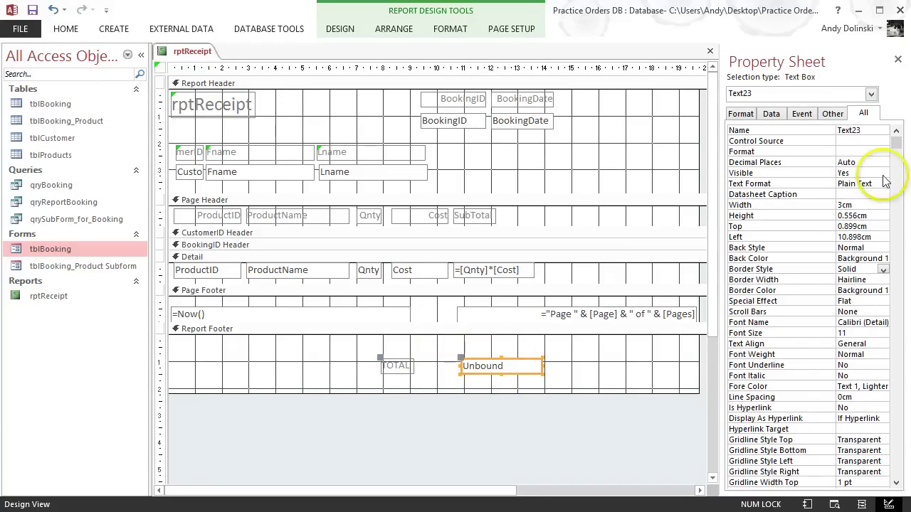
pyautogui.click(865, 132)
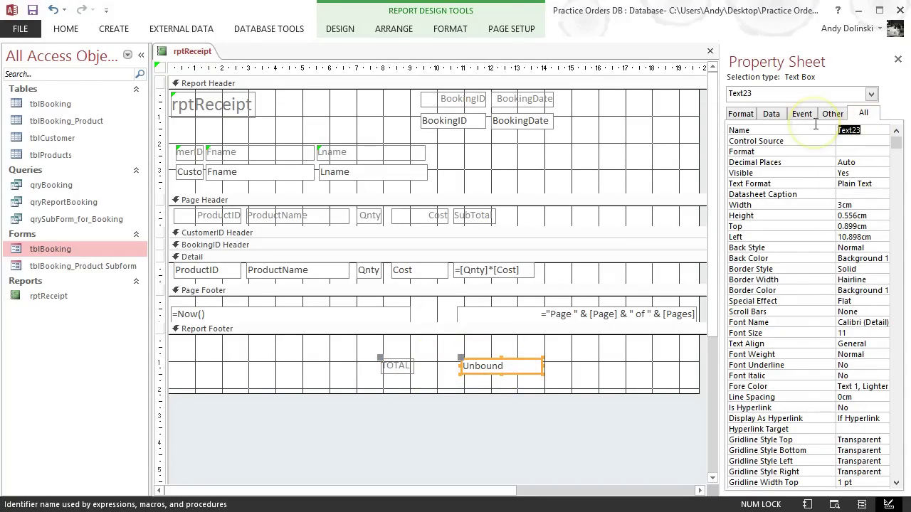
pyautogui.write('TOTAL')
pyautogui.press('Return')
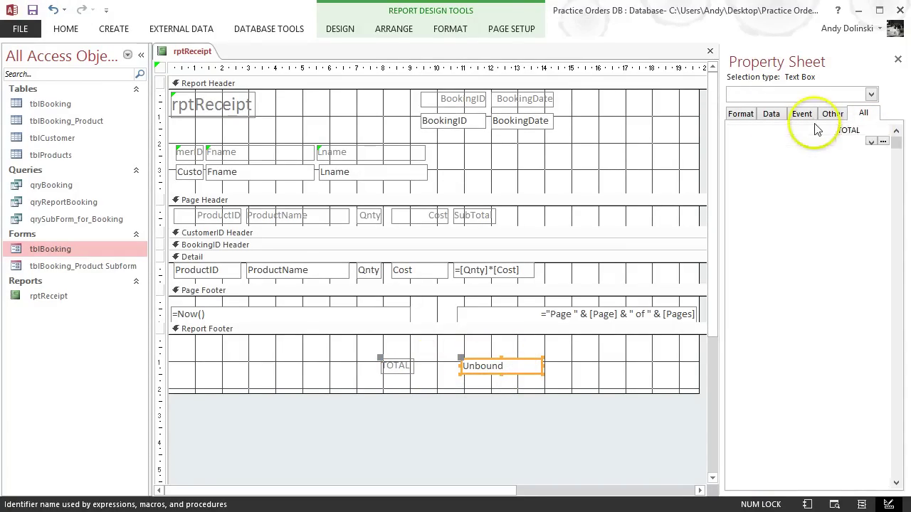
pyautogui.click(514, 361)
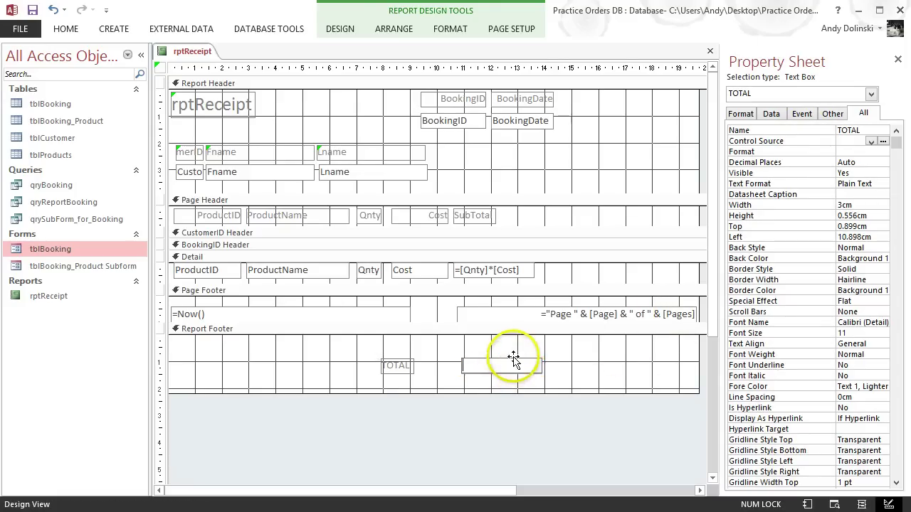
# Set the TOTAL text box's control source to =sum([Qnty]*[Cost]) and its format to Currency.
pyautogui.click(881, 142)
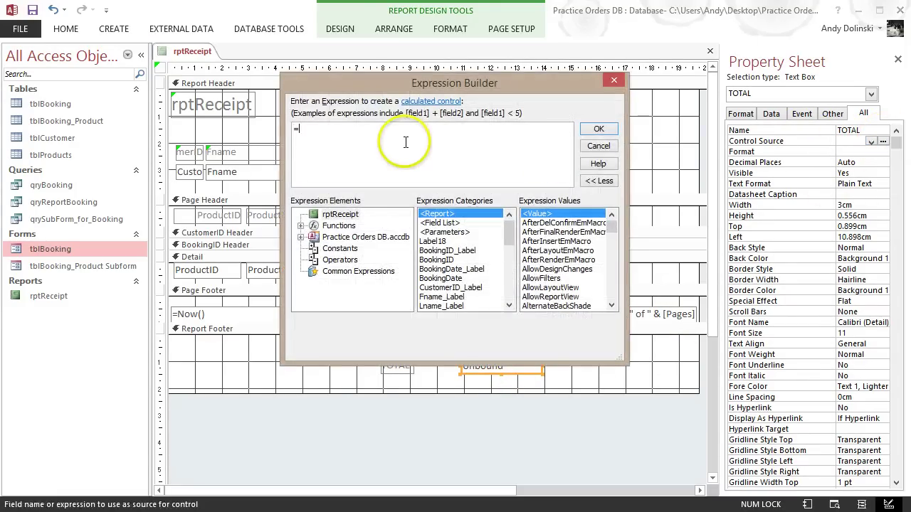
pyautogui.write('sum')
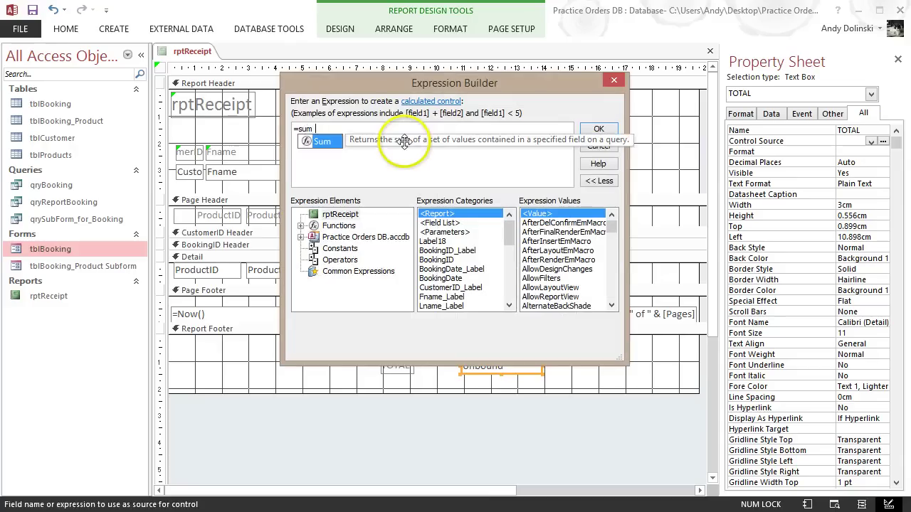
pyautogui.write('(')
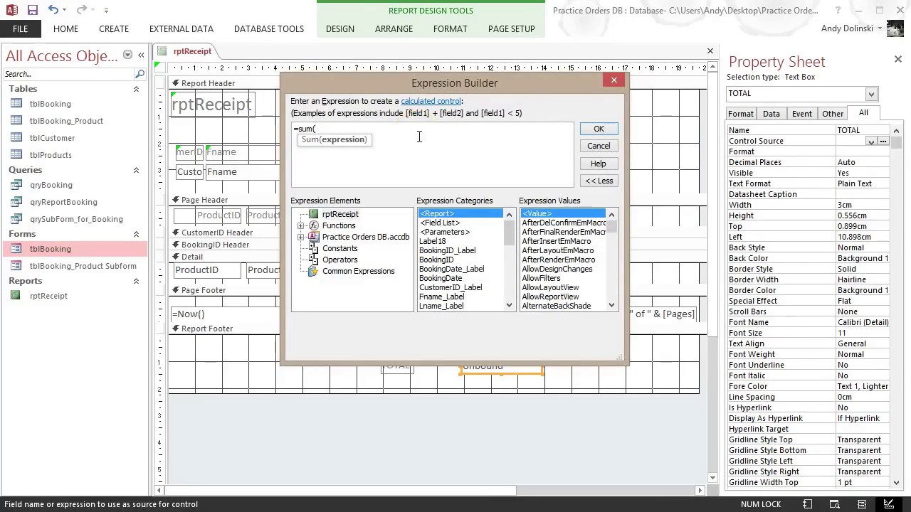
pyautogui.moveTo(434, 84); pyautogui.dragTo(506, 163)
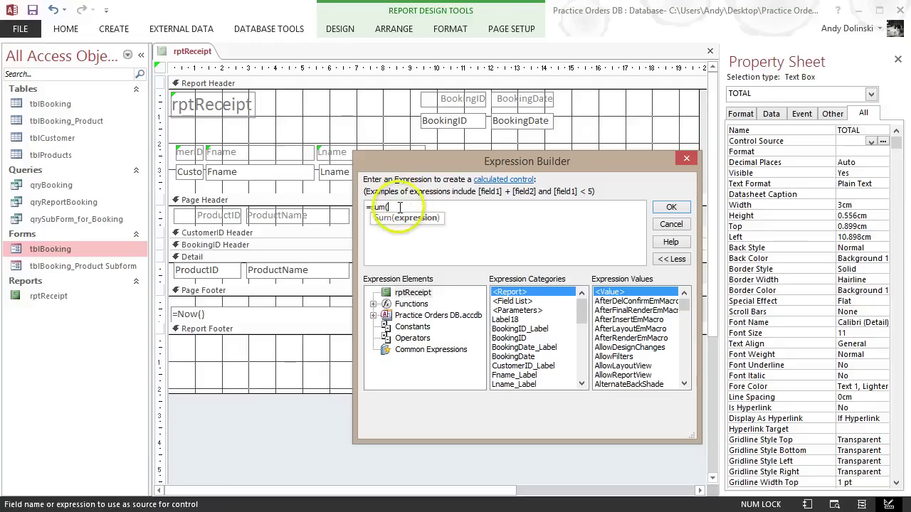
pyautogui.scroll(-1, 578, 345)
pyautogui.scroll(-5, 578, 345)
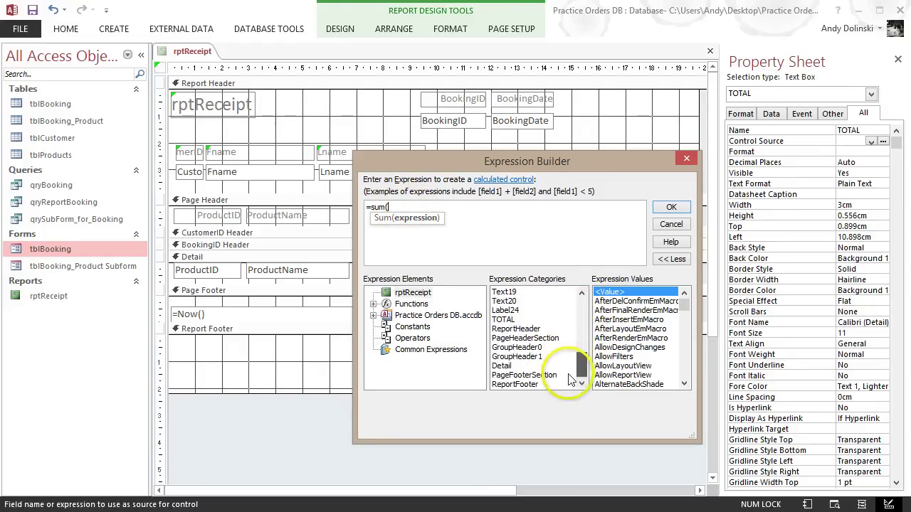
pyautogui.scroll(3, 584, 356)
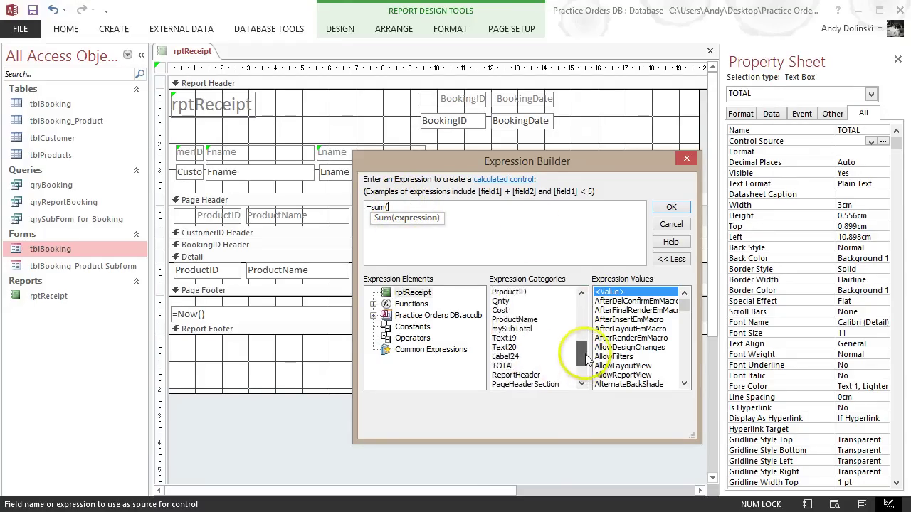
pyautogui.doubleClick(514, 320)
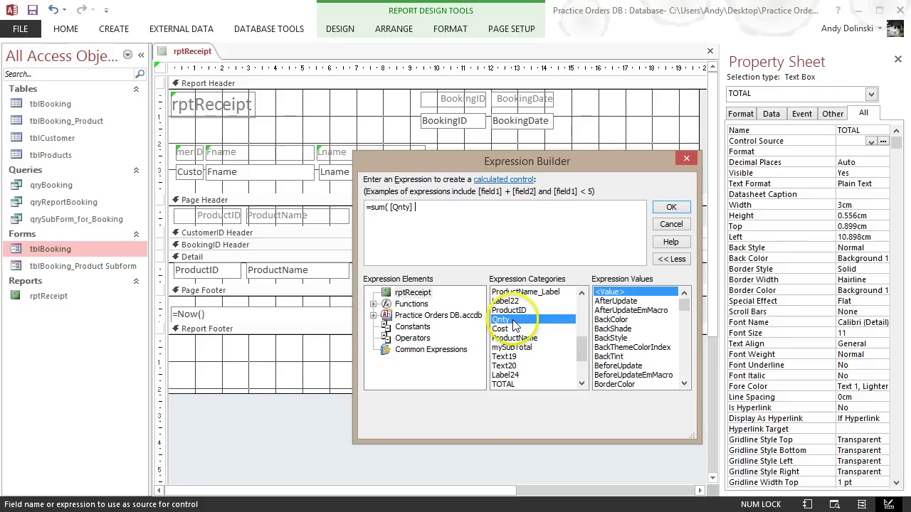
pyautogui.doubleClick(510, 330)
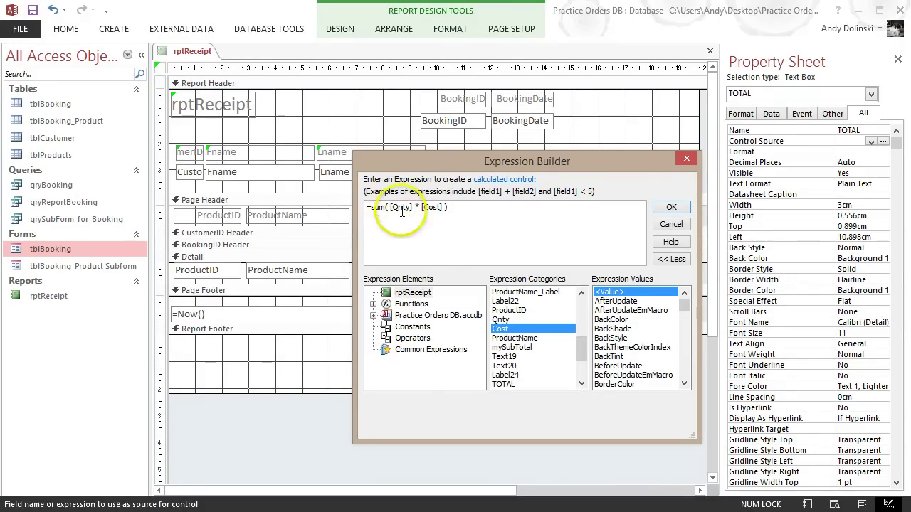
pyautogui.click(669, 208)
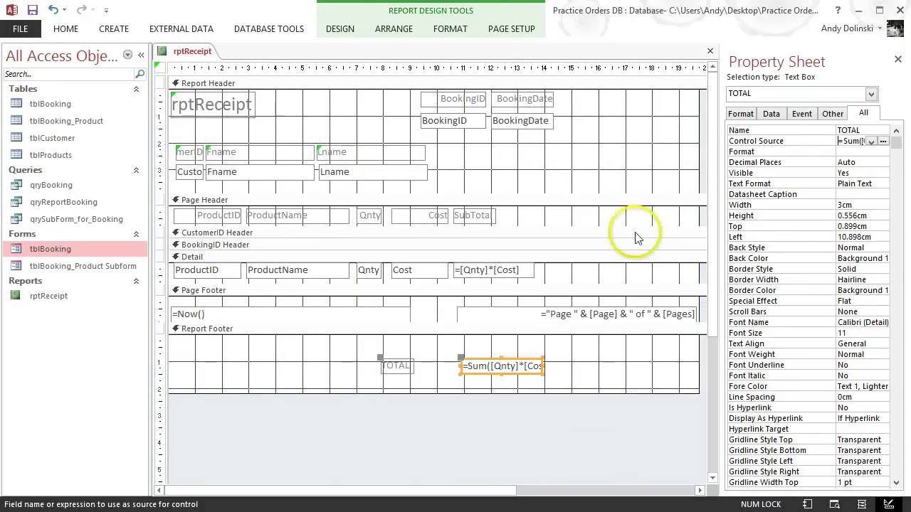
pyautogui.click(882, 152)
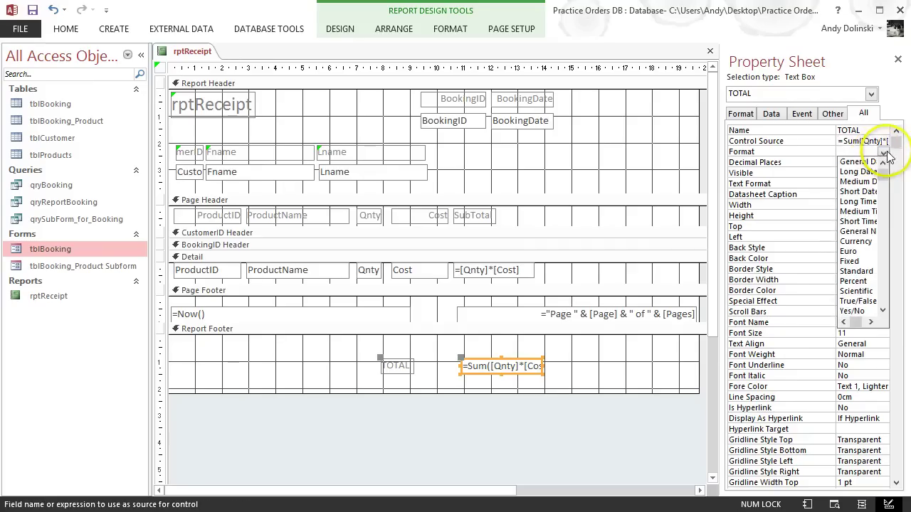
pyautogui.click(856, 242)
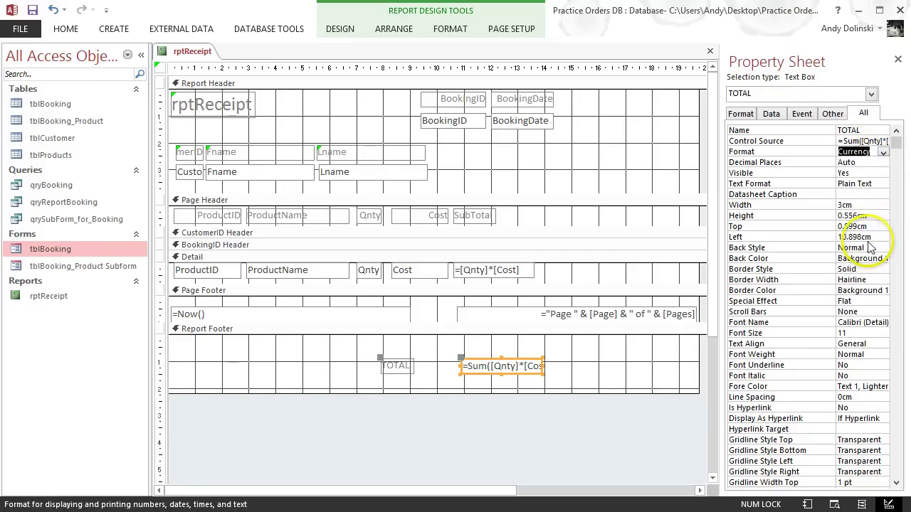
# View the report for BookingID 1 to check the total, and return to Design view.
pyautogui.click(324, 29)
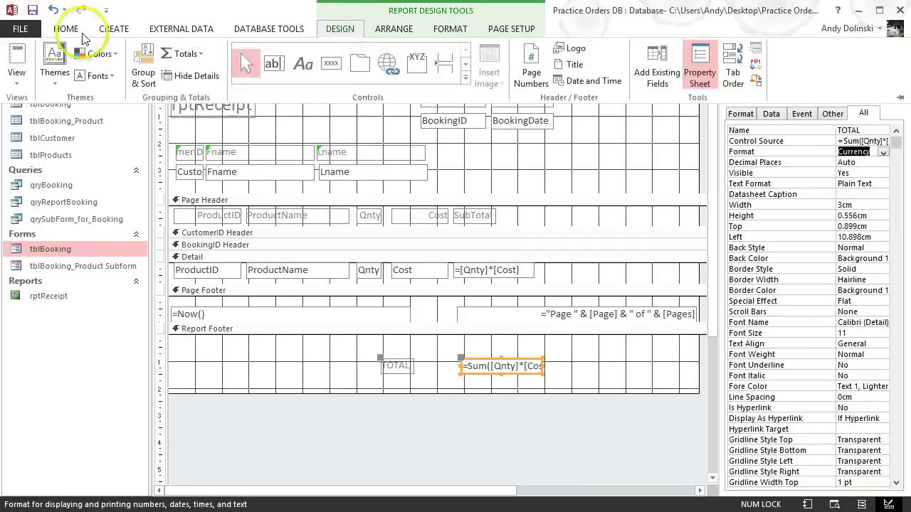
pyautogui.click(18, 59)
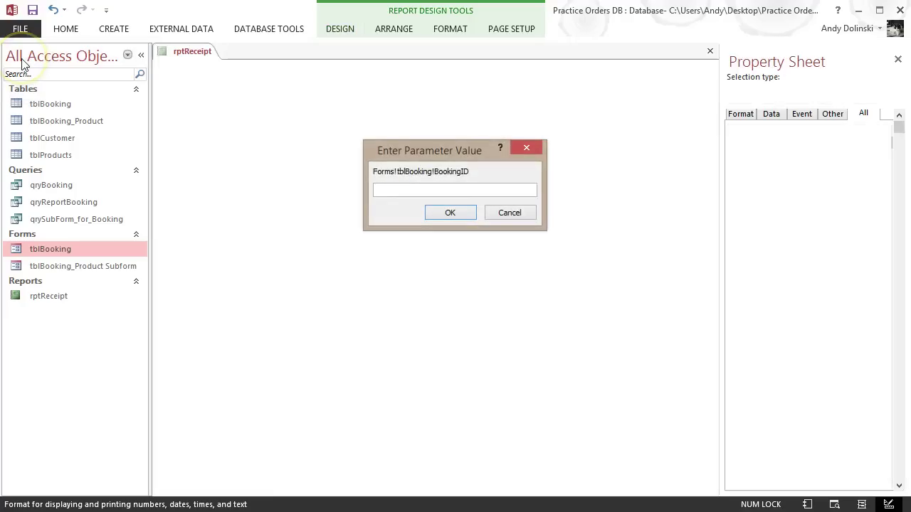
pyautogui.press('Return')
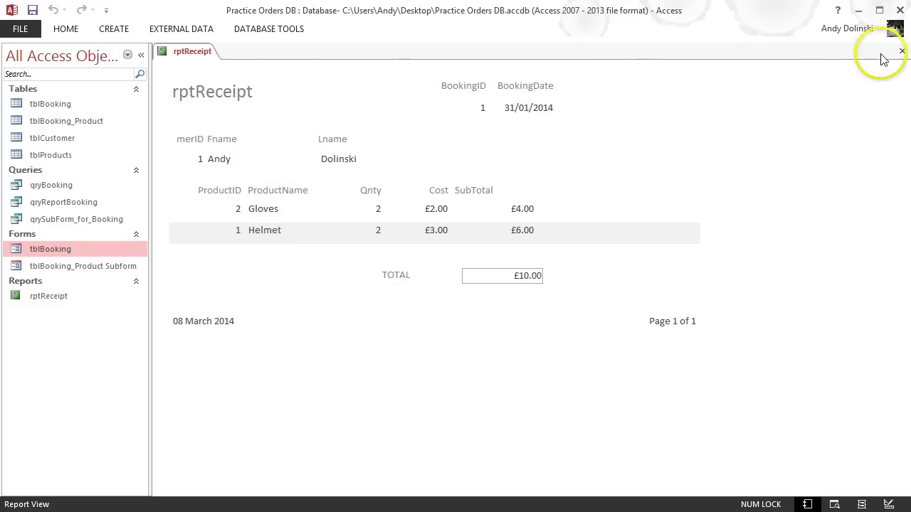
pyautogui.click(65, 29)
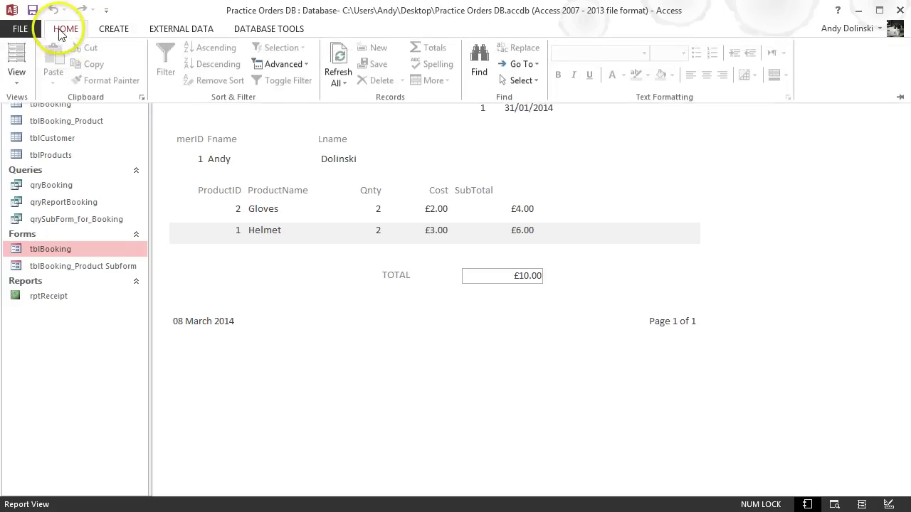
pyautogui.click(17, 78)
pyautogui.click(49, 199)
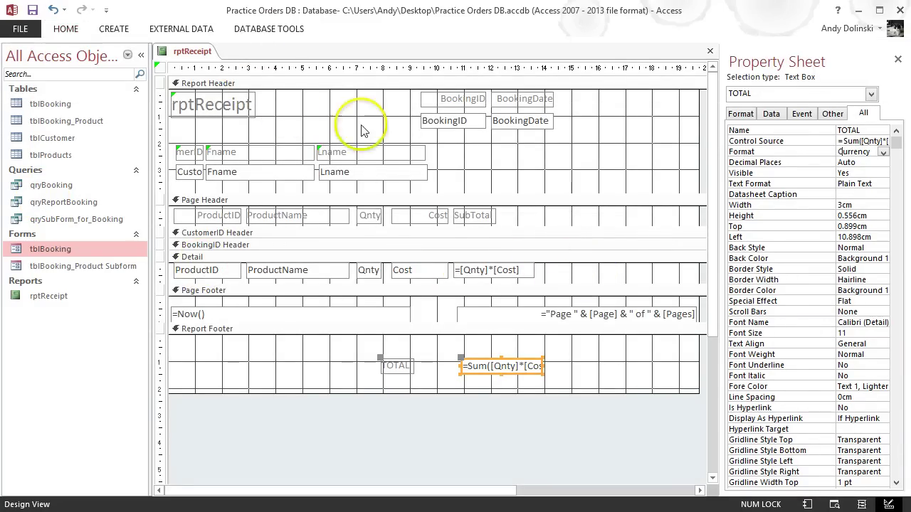
# Set the Detail section's alternate row colour to No Color.
pyautogui.click(565, 276)
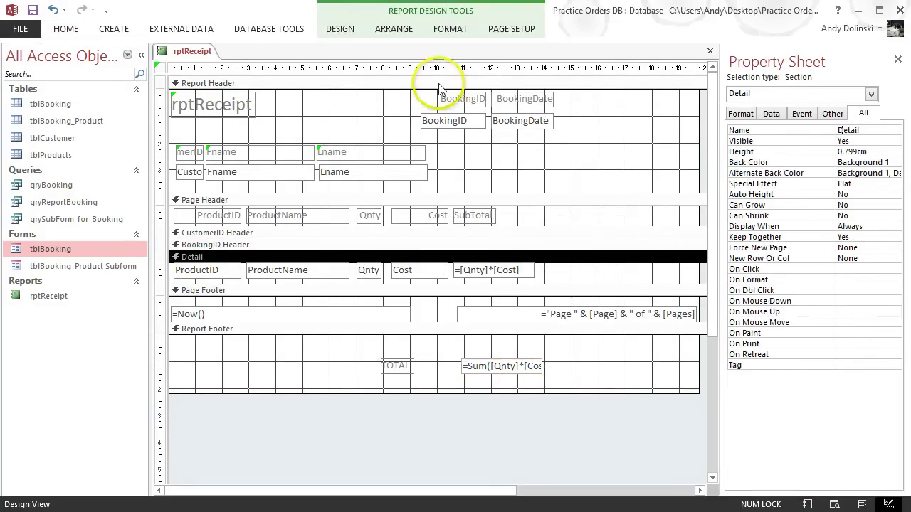
pyautogui.click(342, 29)
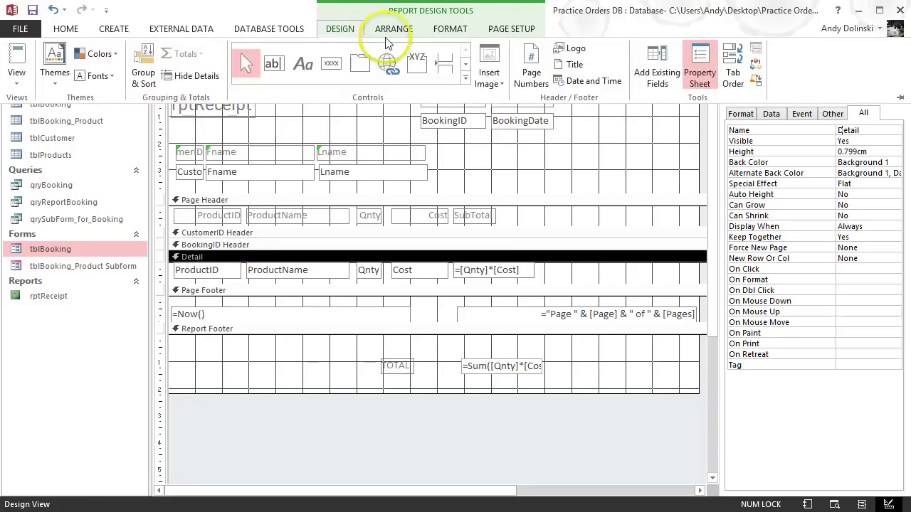
pyautogui.click(448, 29)
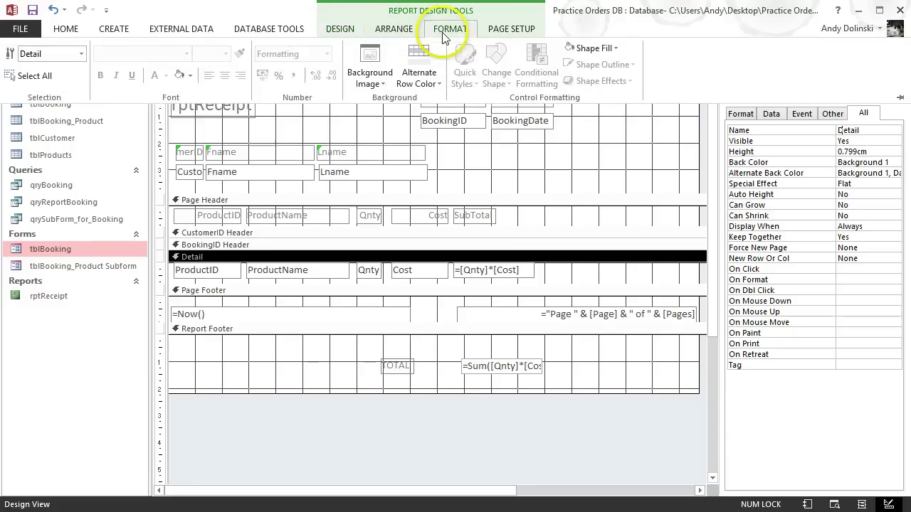
pyautogui.click(429, 83)
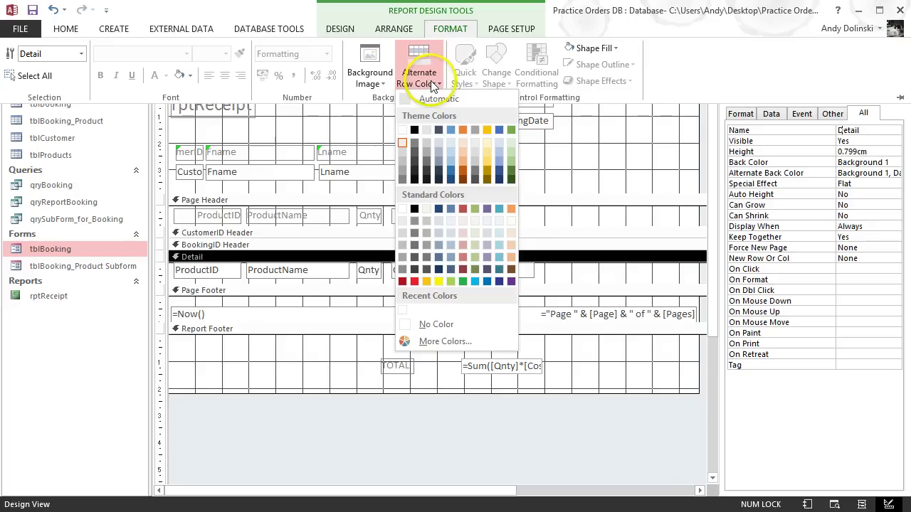
pyautogui.click(434, 323)
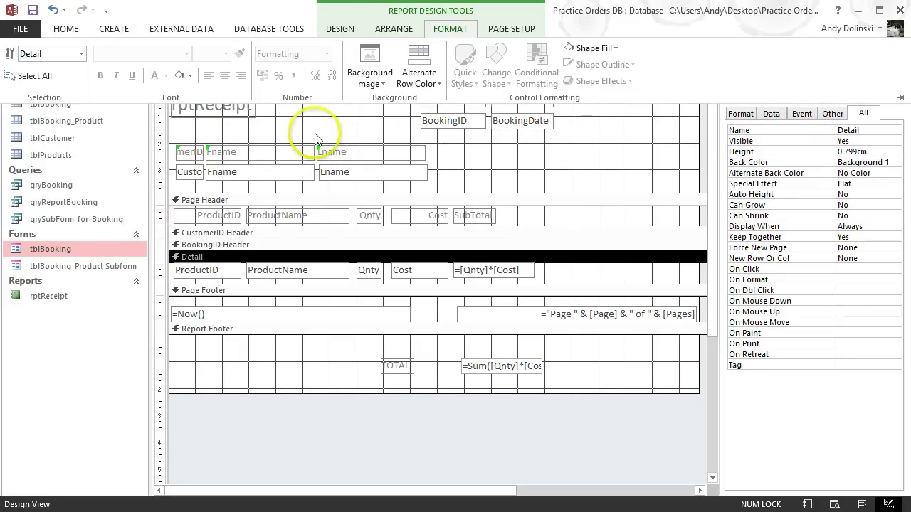
# Close the rptReceipt report and save its design changes.
pyautogui.click(341, 30)
pyautogui.click(421, 481)
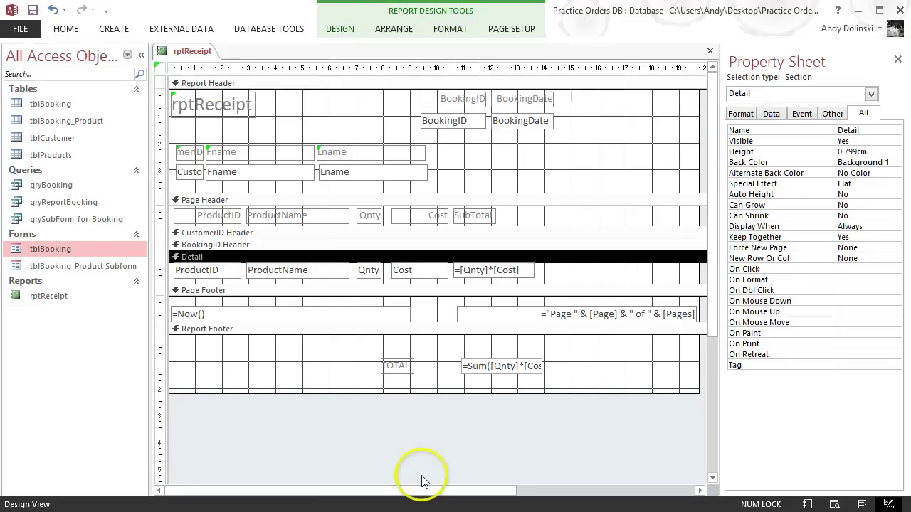
pyautogui.click(709, 52)
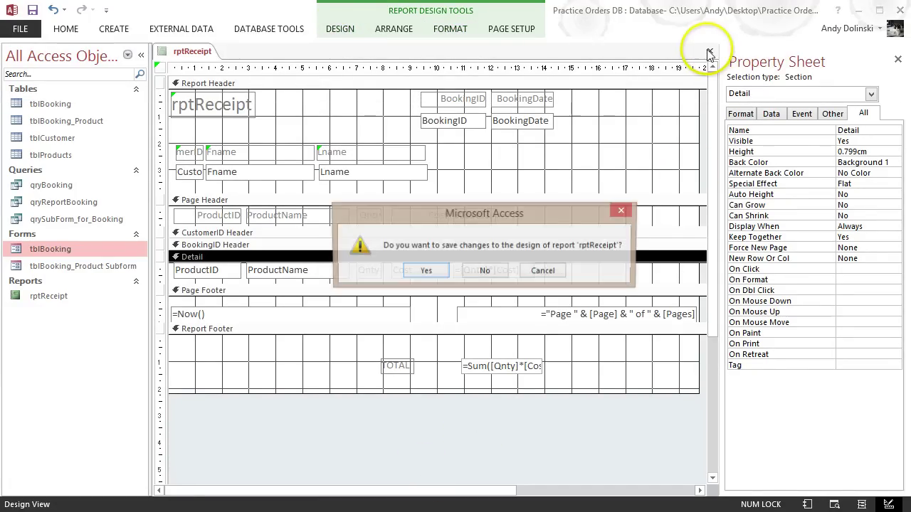
pyautogui.click(439, 271)
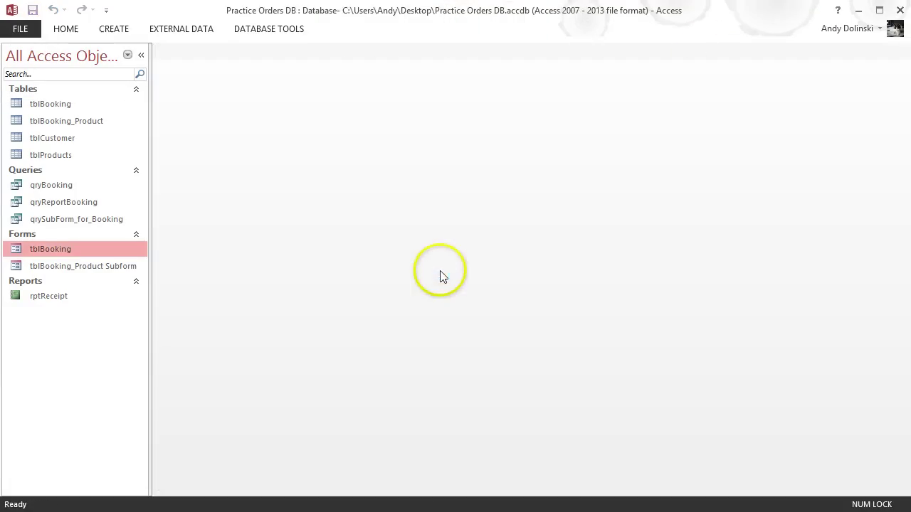
# Open the tblBooking form in Design view and place a command button beside Run Query, about 13.5 cm from the left edge.
pyautogui.rightClick(46, 254)
pyautogui.click(85, 294)
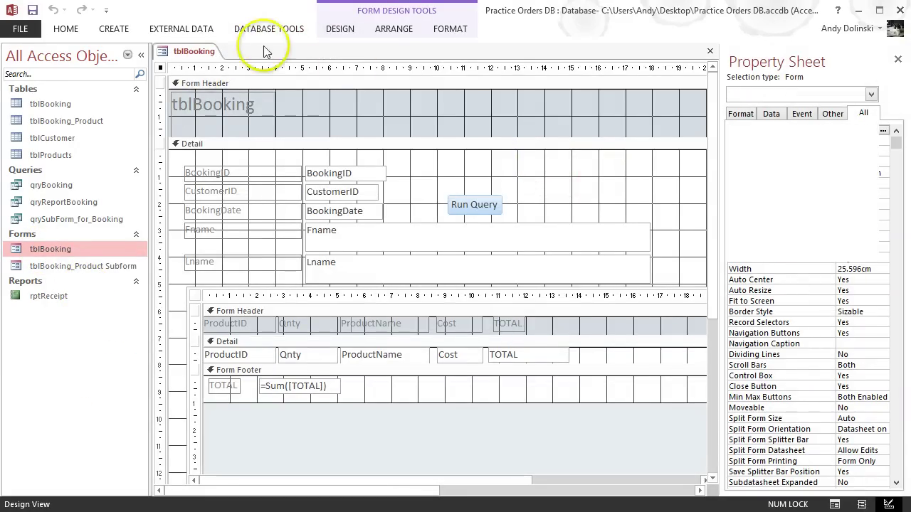
pyautogui.click(340, 30)
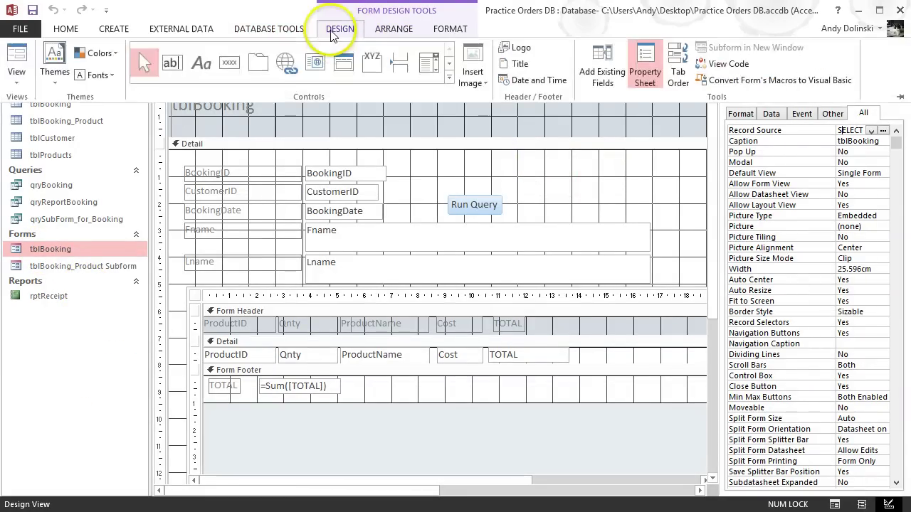
pyautogui.click(532, 202)
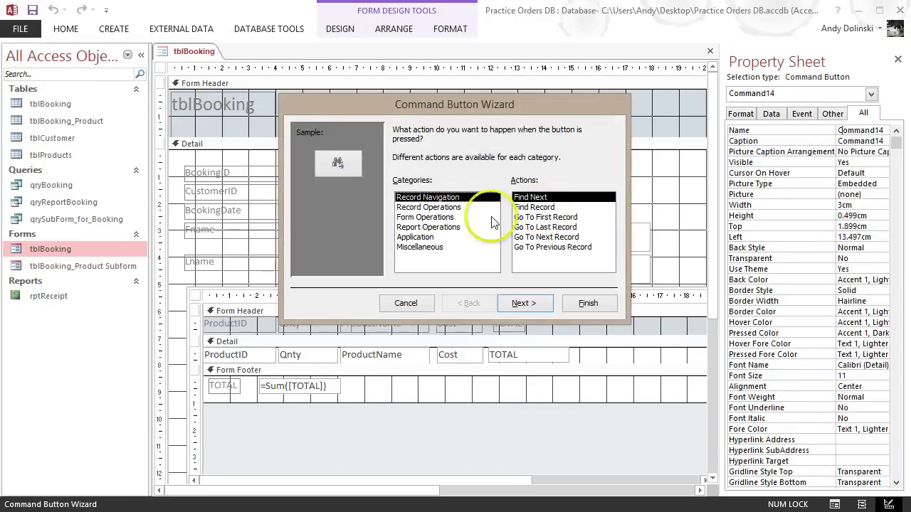
# Configure the command button to preview the rptReceipt report, showing the text Preview Report and named cmdPreviewReport.
pyautogui.click(442, 229)
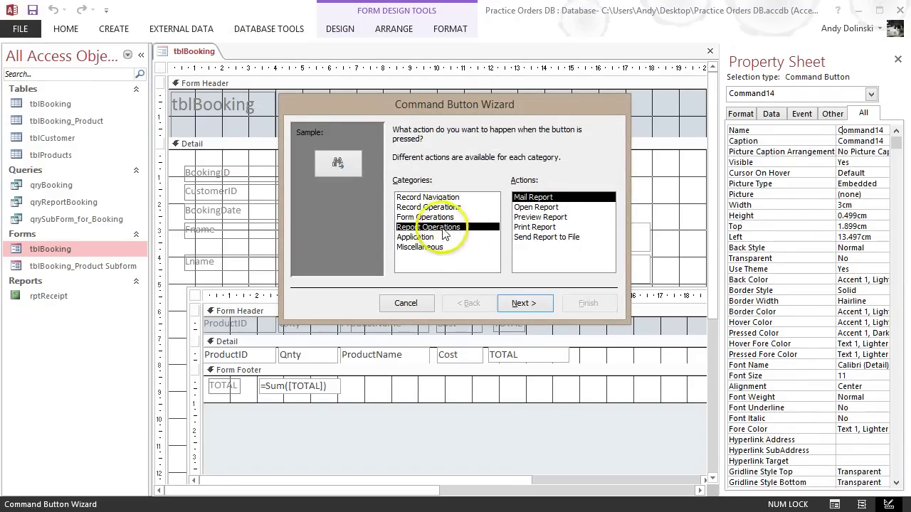
pyautogui.click(539, 217)
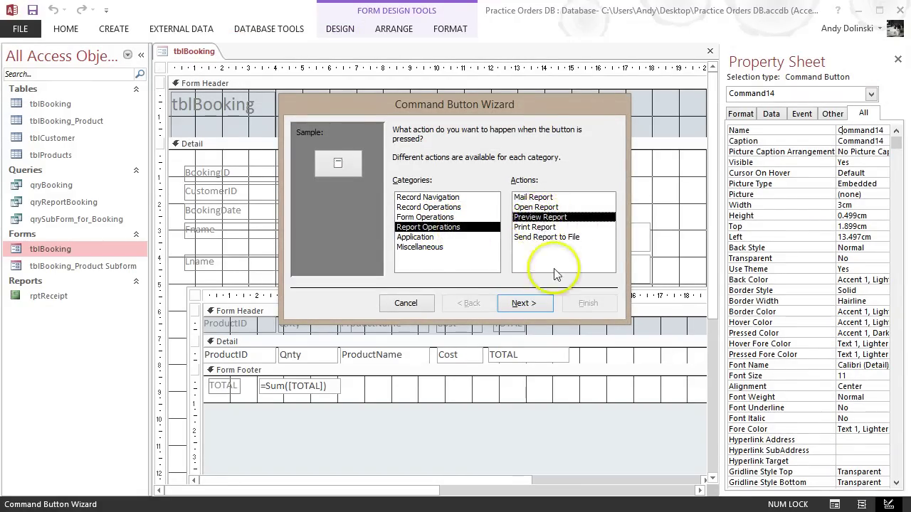
pyautogui.click(523, 303)
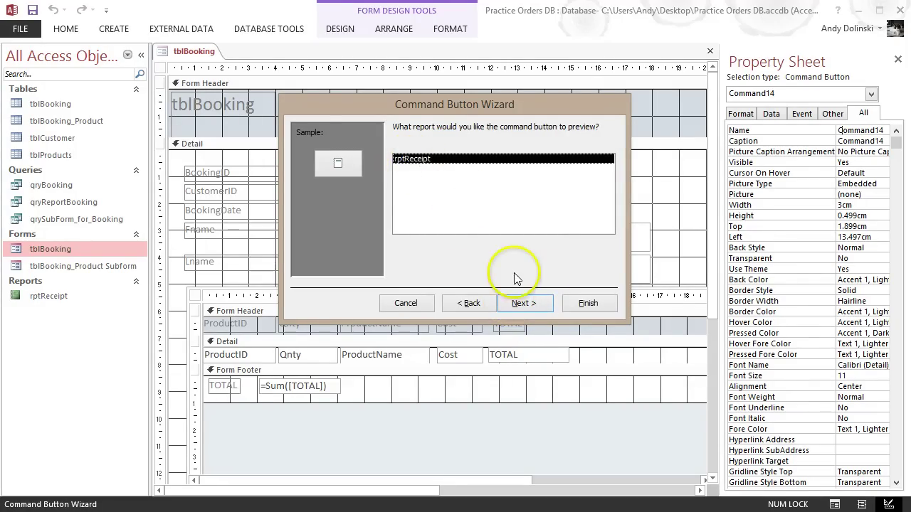
pyautogui.click(522, 302)
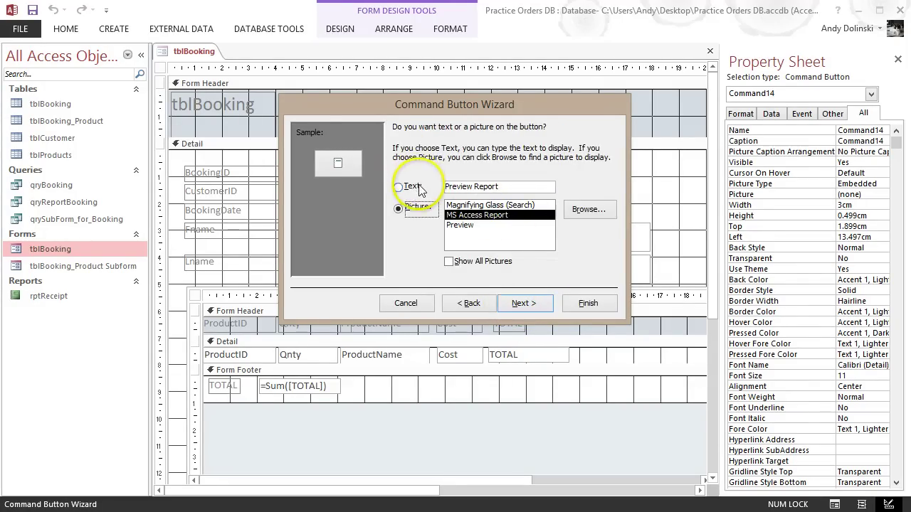
pyautogui.click(410, 186)
pyautogui.click(524, 304)
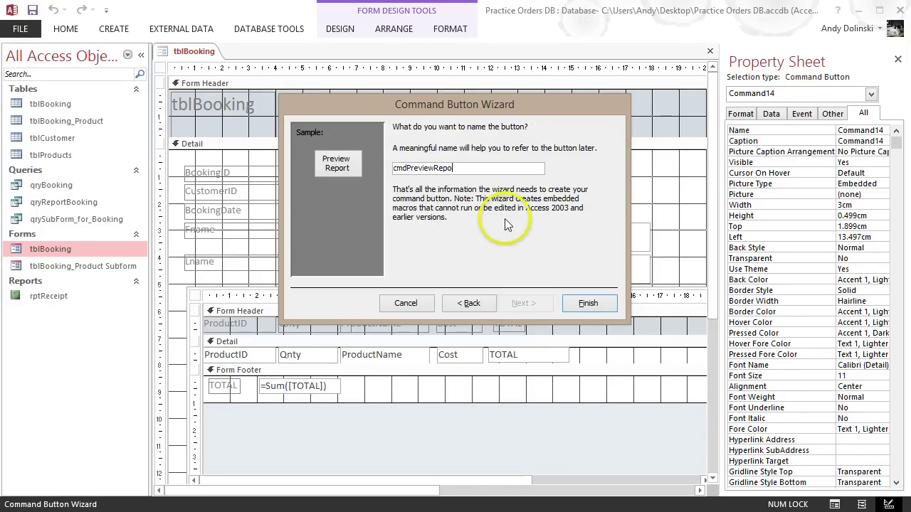
pyautogui.click(585, 306)
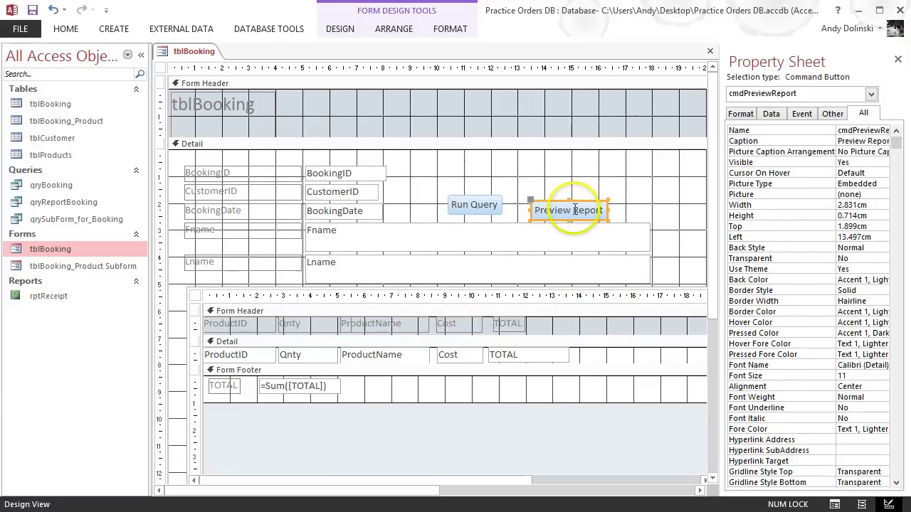
# Move the Preview Report button closer to Run Query and level with it, about 12.8 cm from the form's left edge.
pyautogui.moveTo(564, 202); pyautogui.dragTo(544, 193)
pyautogui.click(529, 214)
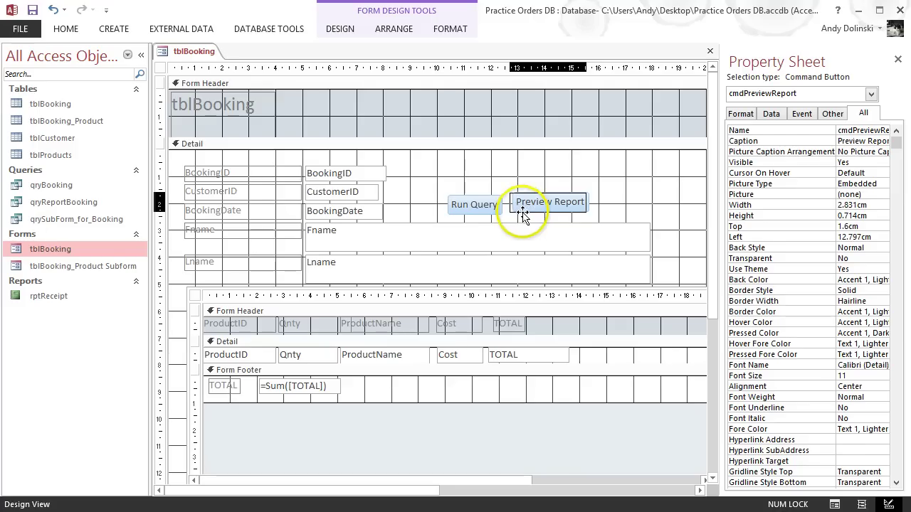
pyautogui.moveTo(522, 216); pyautogui.dragTo(519, 220)
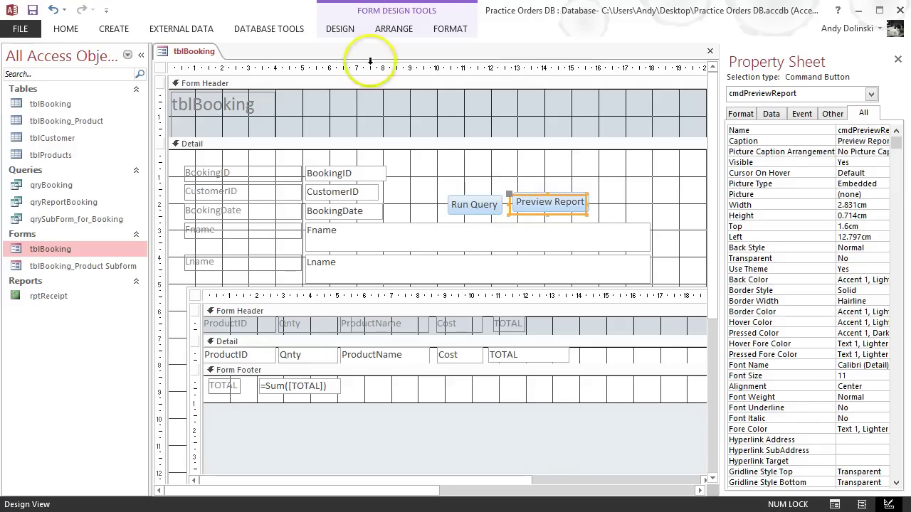
# Switch the form to Form view, run its Preview Report button and examine the receipt up close.
pyautogui.click(340, 29)
pyautogui.click(16, 61)
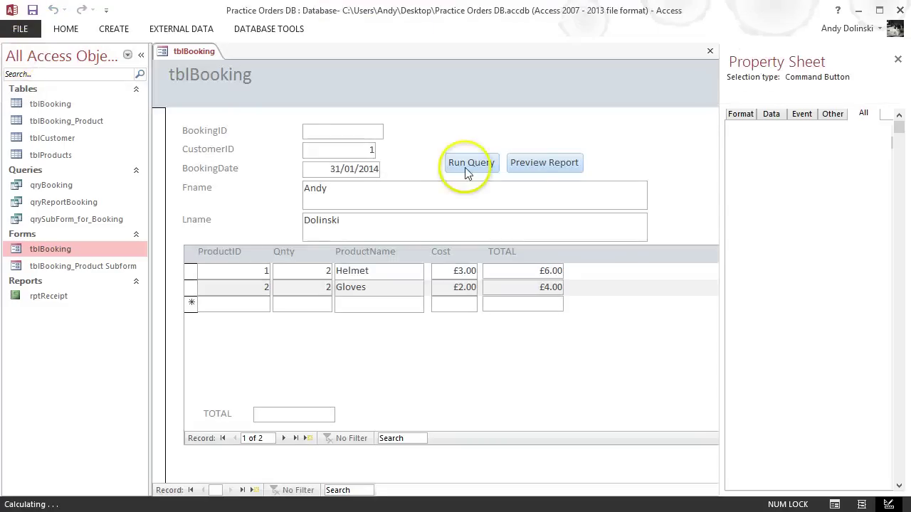
pyautogui.click(529, 163)
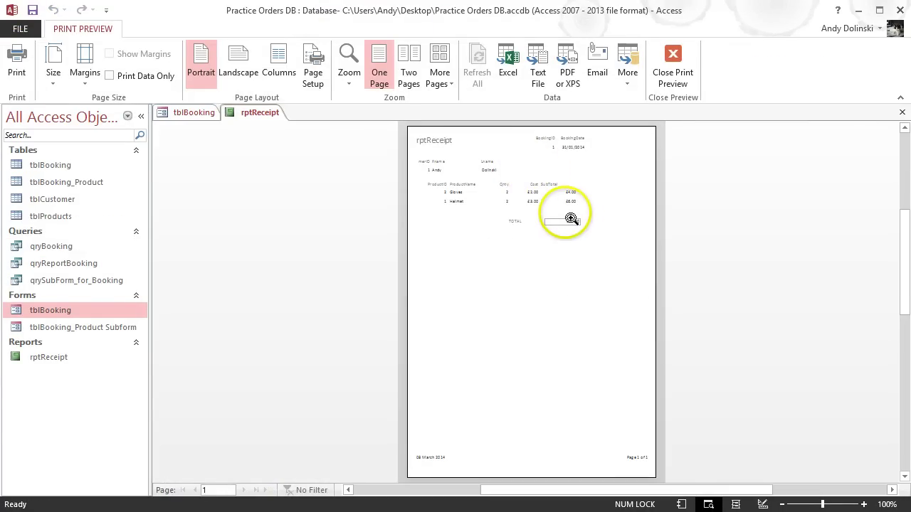
pyautogui.click(571, 219)
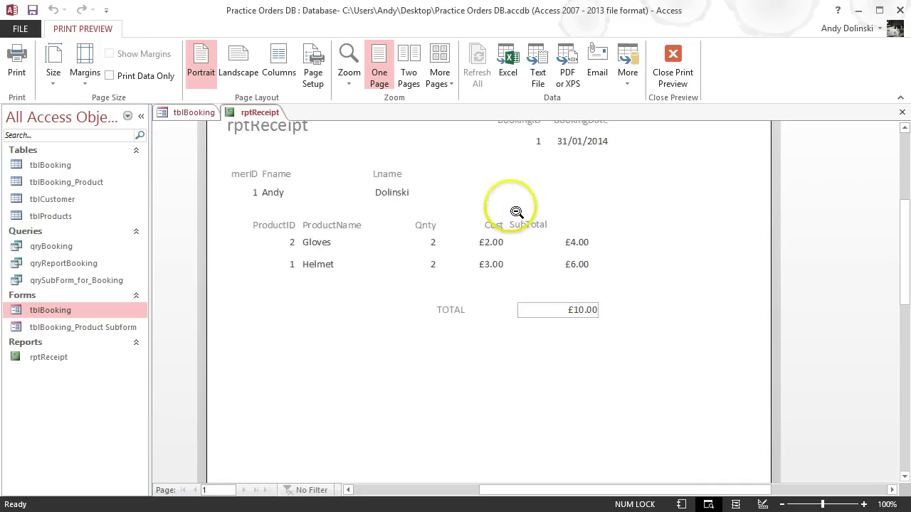
pyautogui.scroll(3, 516, 212)
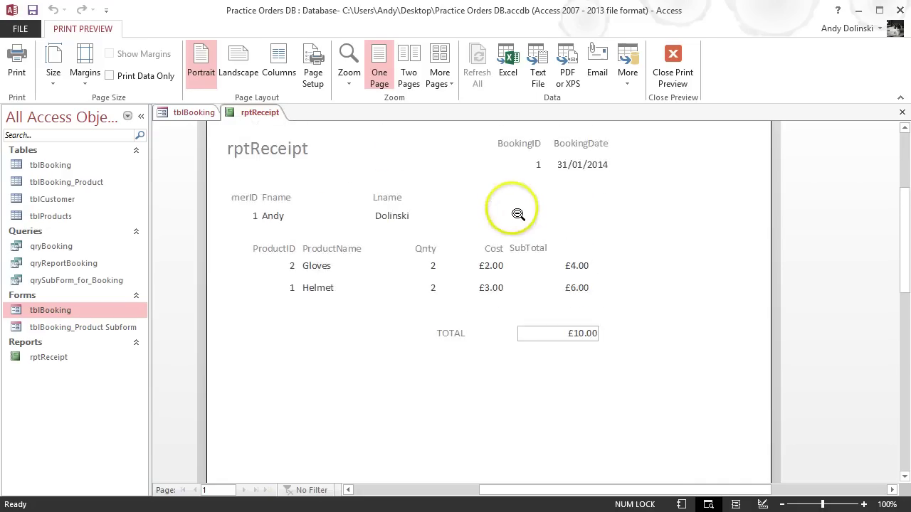
pyautogui.click(680, 97)
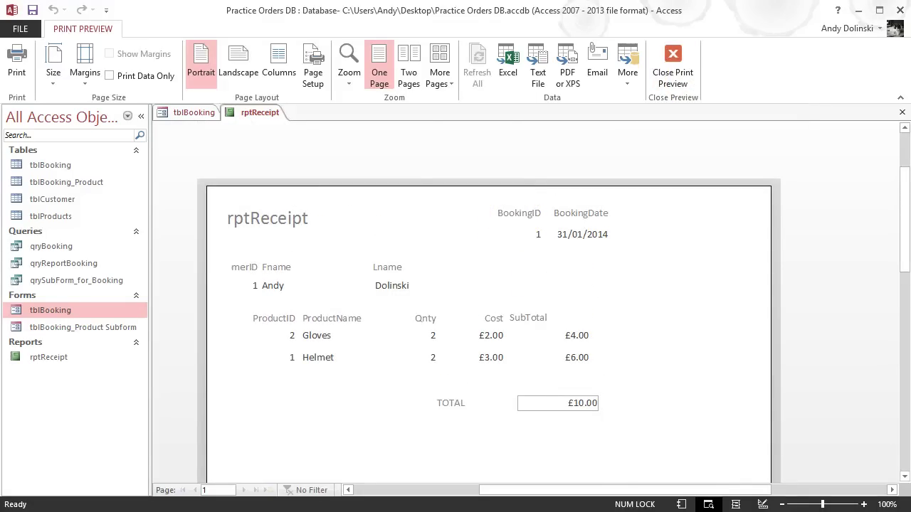